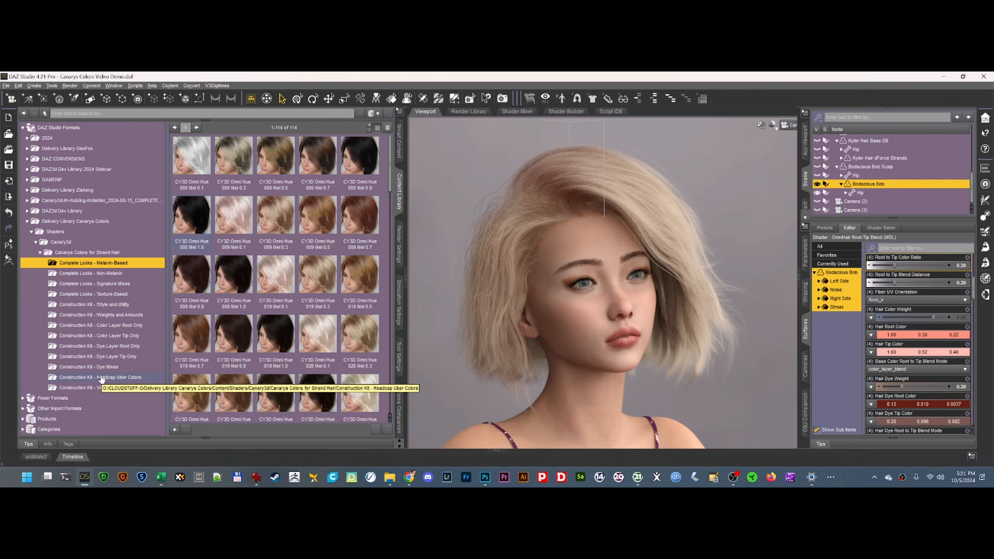
Examine the hair color presets in the Complete Looks - Melanin-Based folder across the hues and melanin levels
mouse_move(278, 259)
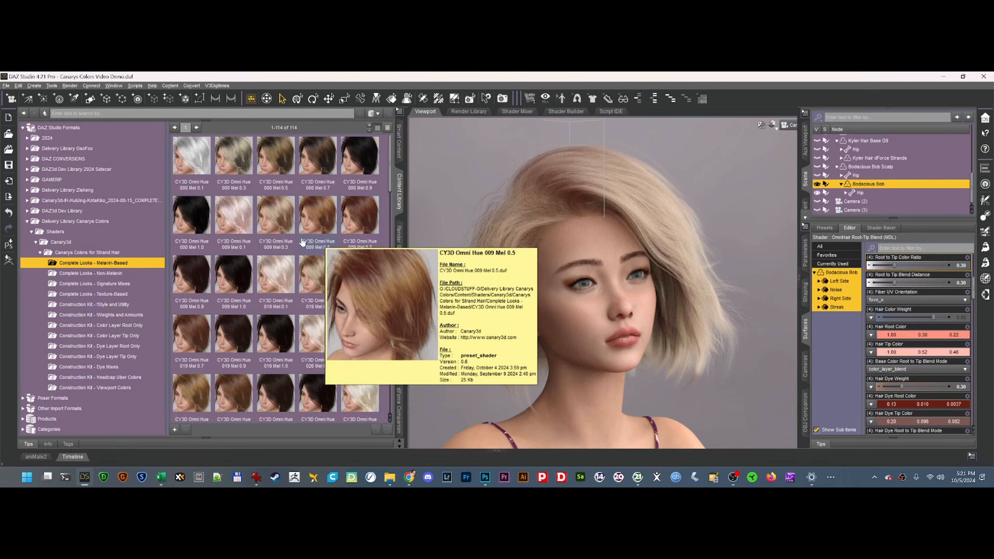
mouse_move(282, 231)
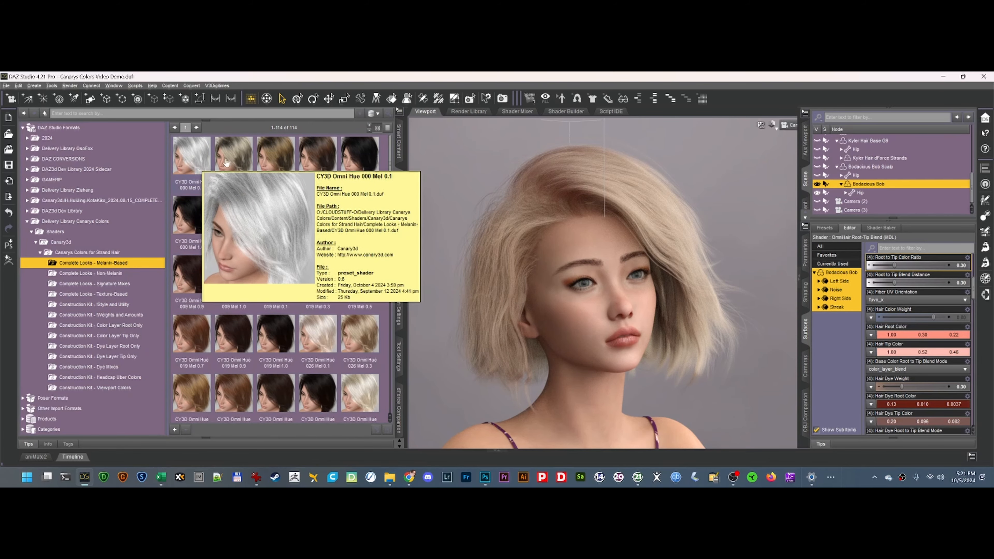
mouse_move(357, 157)
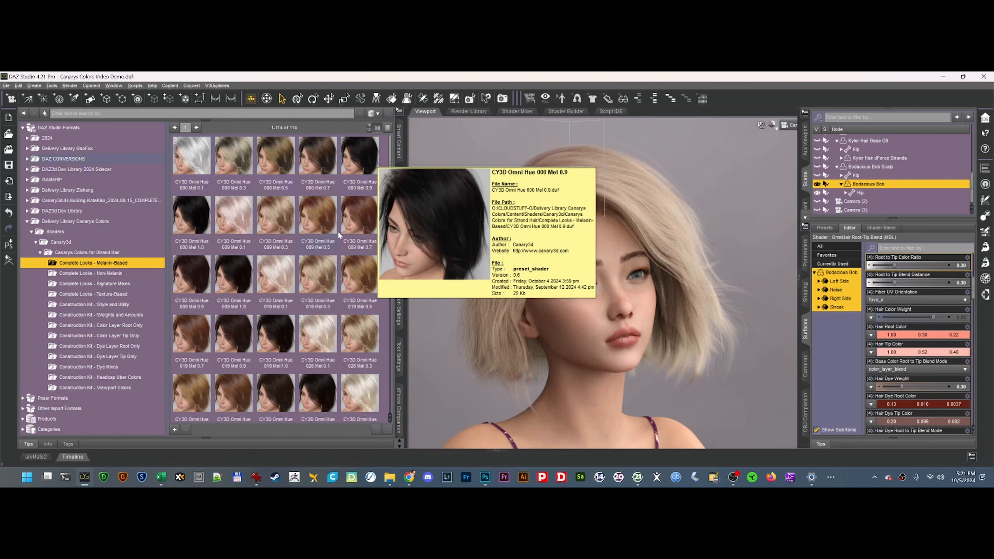
mouse_move(358, 183)
scroll(358, 183, down, 10)
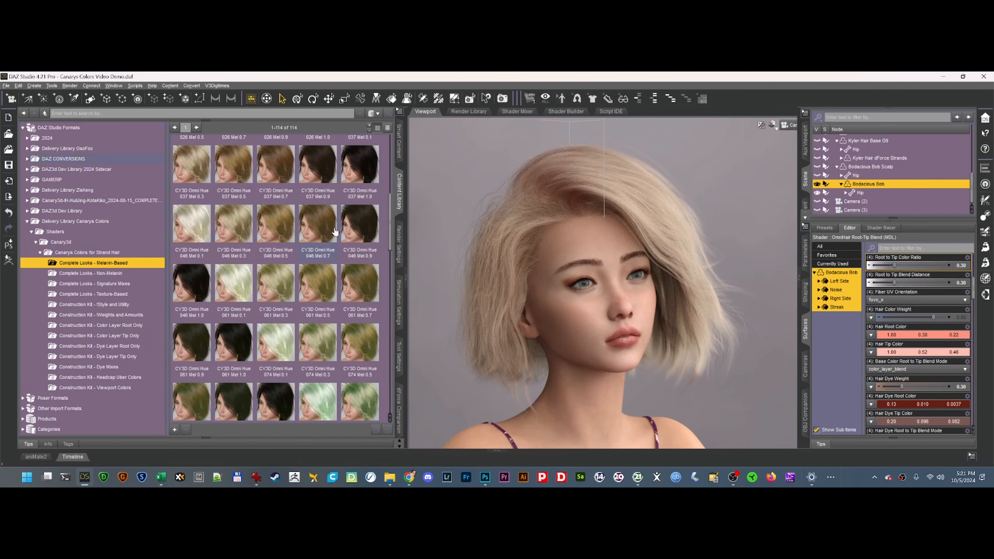
scroll(364, 233, down, 10)
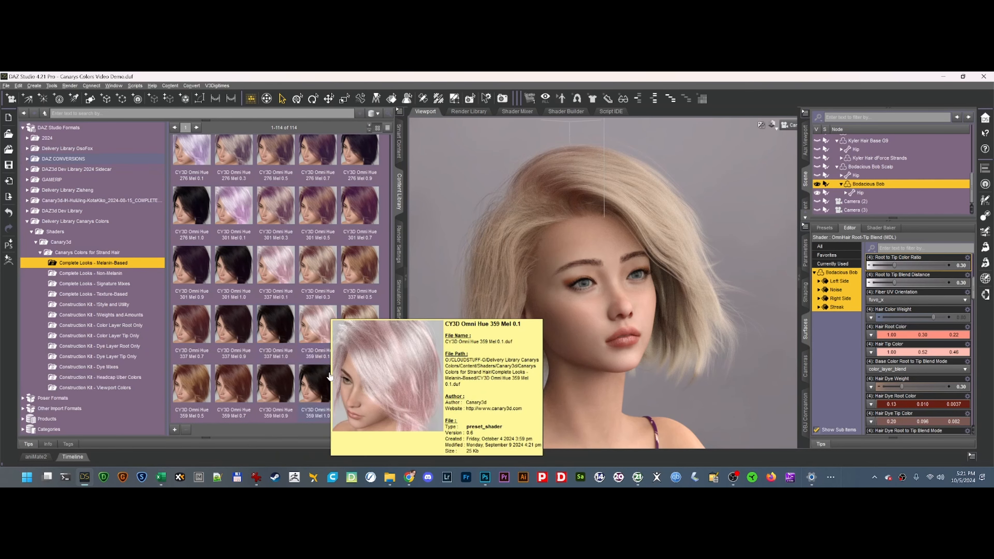
mouse_move(367, 339)
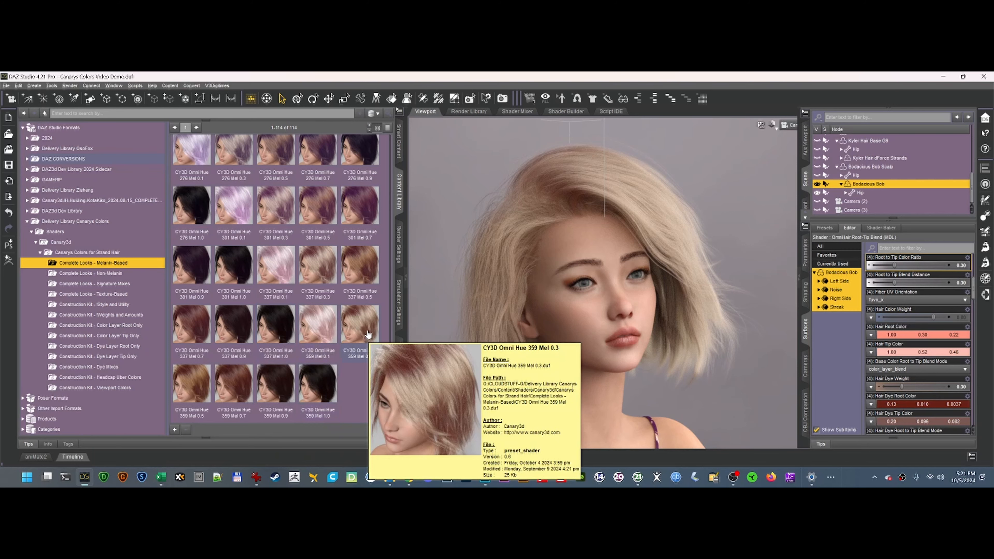
scroll(336, 282, up, 10)
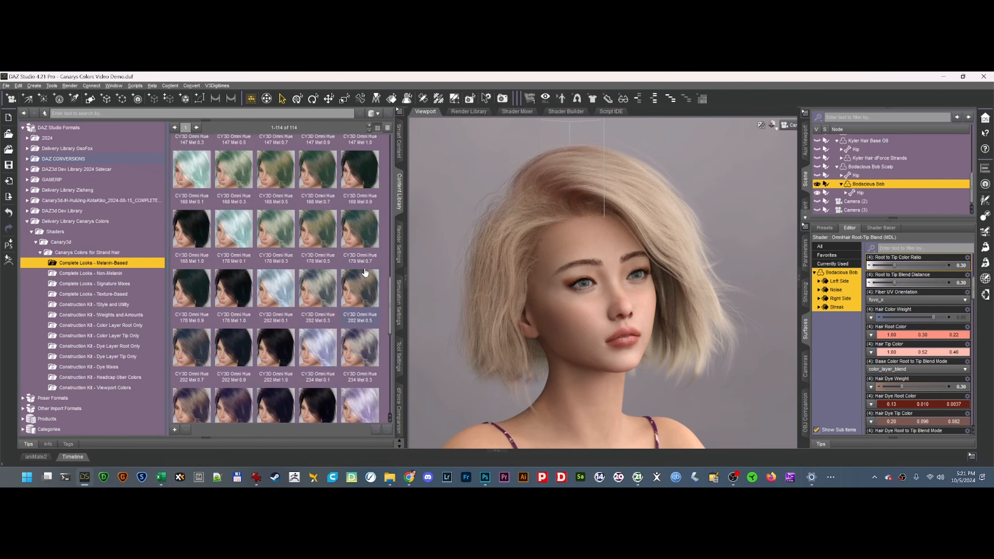
scroll(315, 274, up, 10)
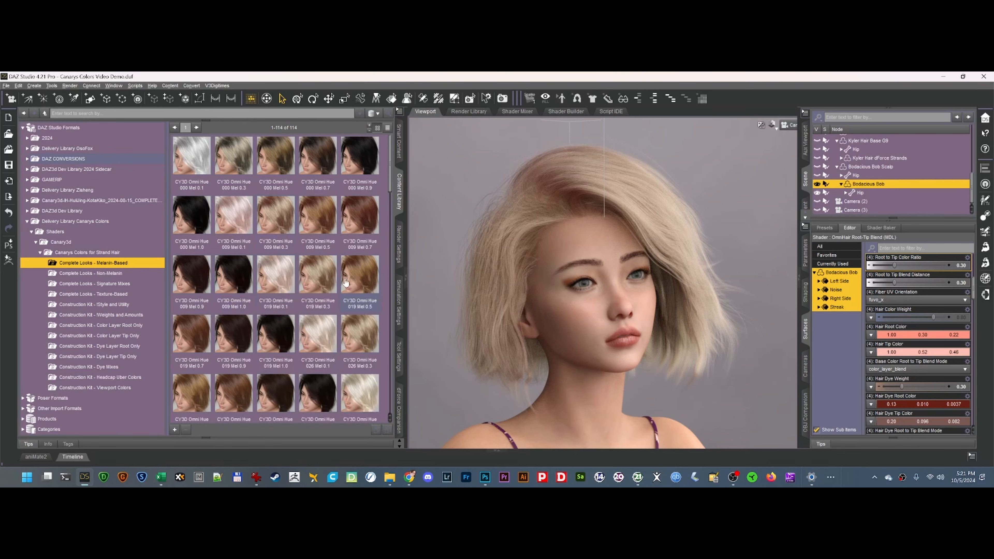
scroll(338, 298, down, 5)
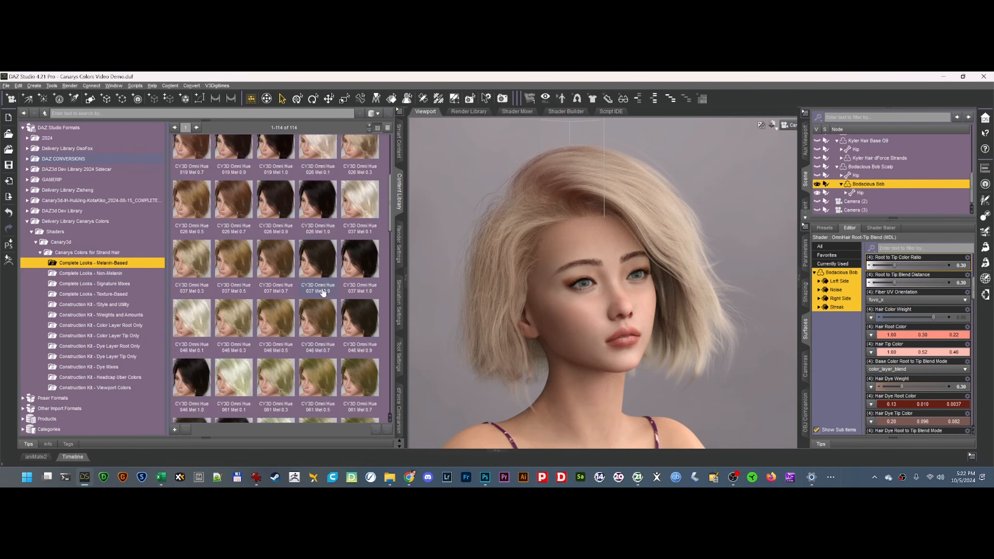
scroll(323, 293, down, 10)
scroll(312, 335, down, 12)
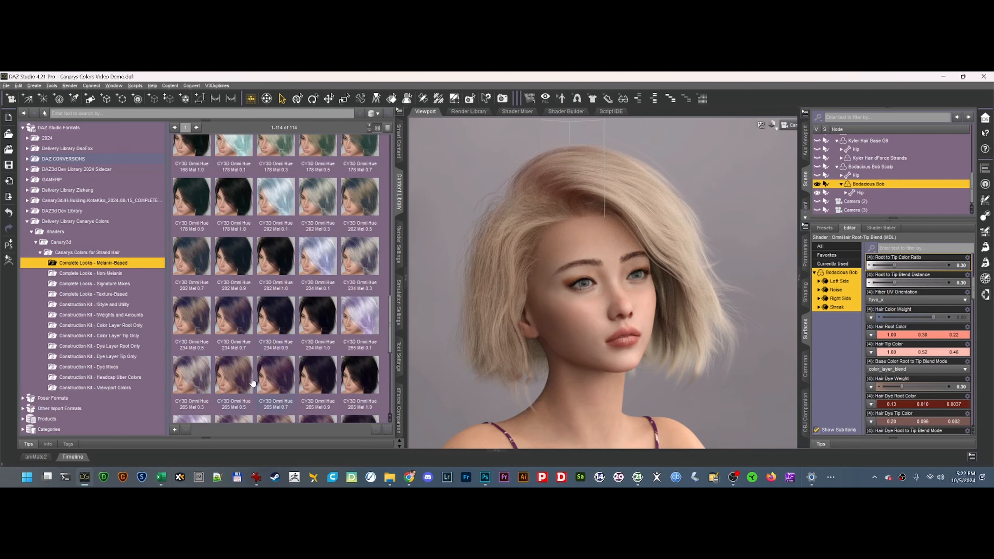
Apply the CY3D Omni Hue 234 Mel 0.1 preset to the Bodacious Bob hair and review its color and melanin parameters
click(216, 300)
click(309, 246)
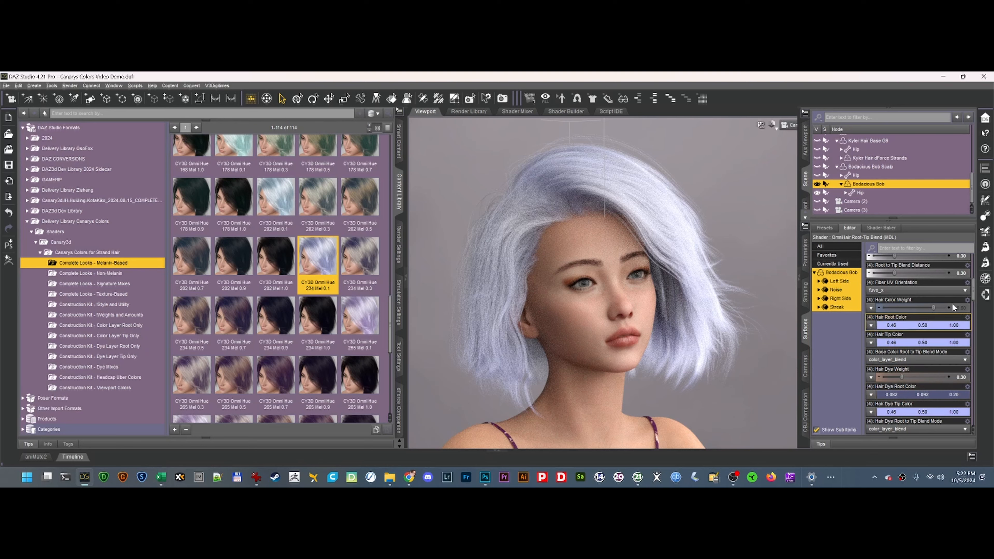
scroll(953, 309, up, 5)
scroll(955, 336, up, 1)
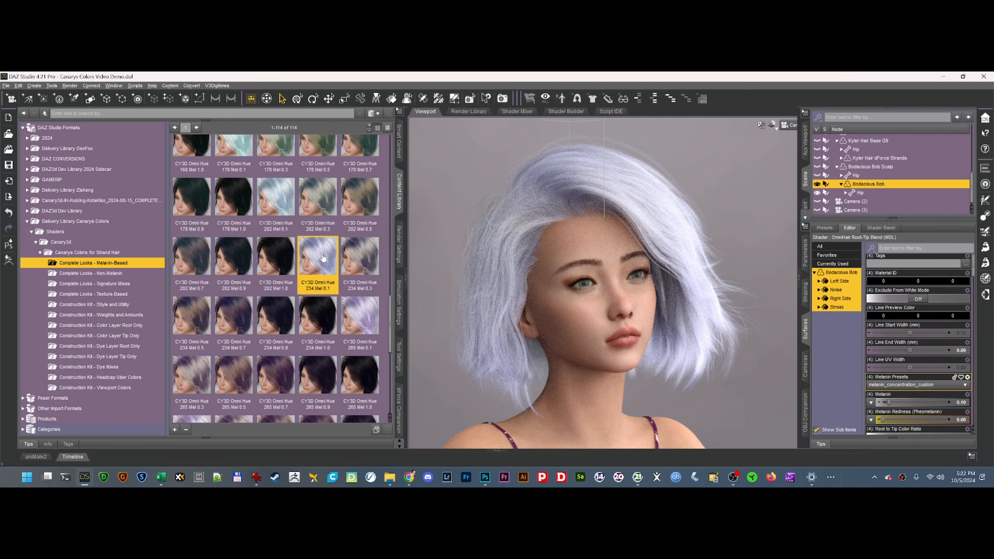
Apply the CY3D Omni Hue 234 Mel 0.3 preset to the Bodacious Bob hair and preview the neighboring melanin levels
double_click(359, 257)
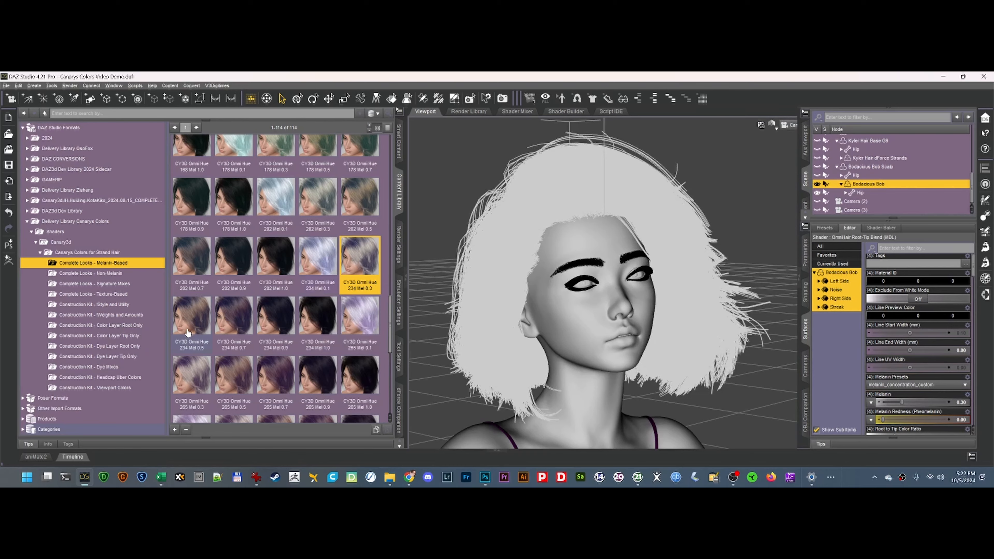
mouse_move(189, 330)
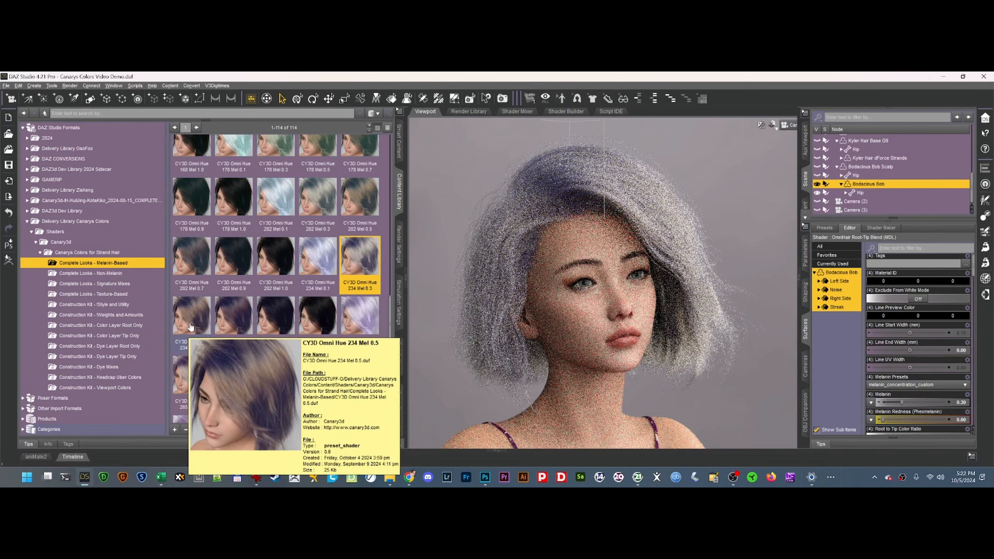
mouse_move(321, 263)
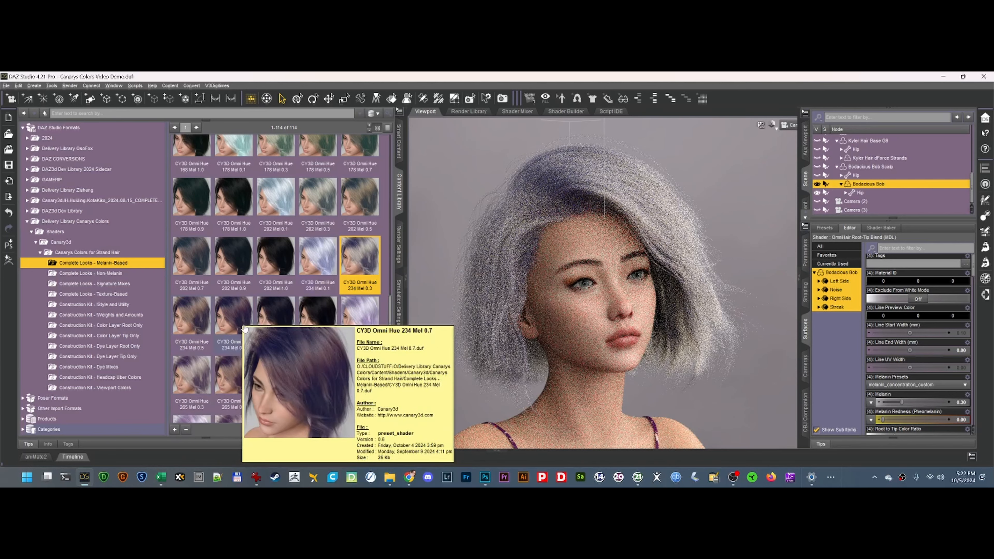
Apply the CY3D Omni Hue 234 Mel 0.7 preset to the Bodacious Bob hair and review its root, tip and dye colors
click(233, 326)
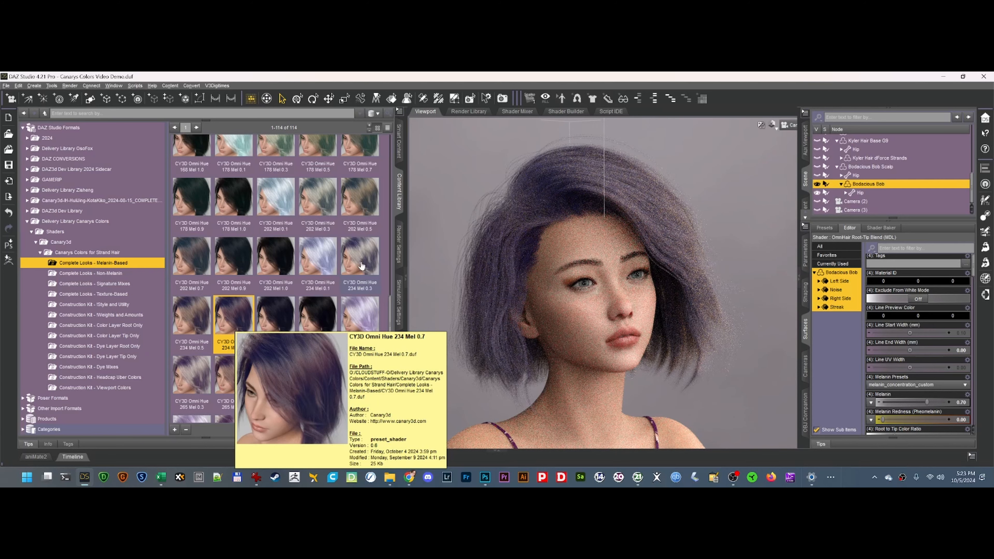
mouse_move(361, 265)
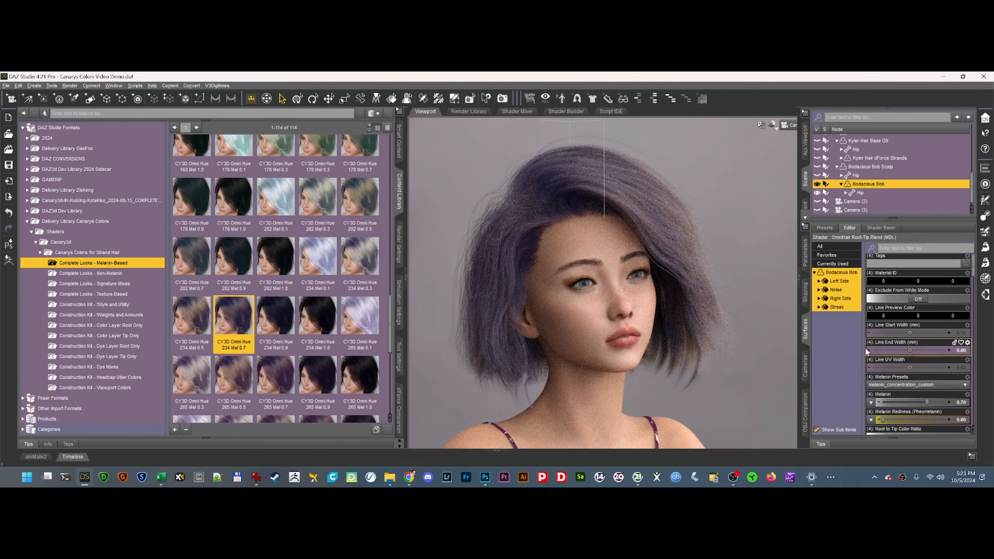
scroll(895, 352, down, 8)
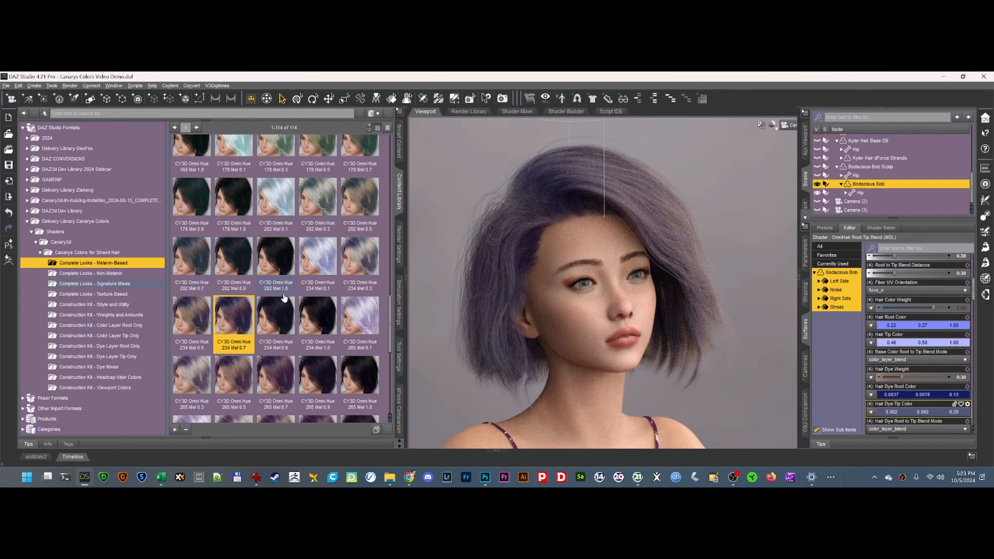
Apply the Non-Melanin complete looks CY3D Omni Hue 337 - E and 337 - A in turn to the Bodacious Bob hair
click(109, 273)
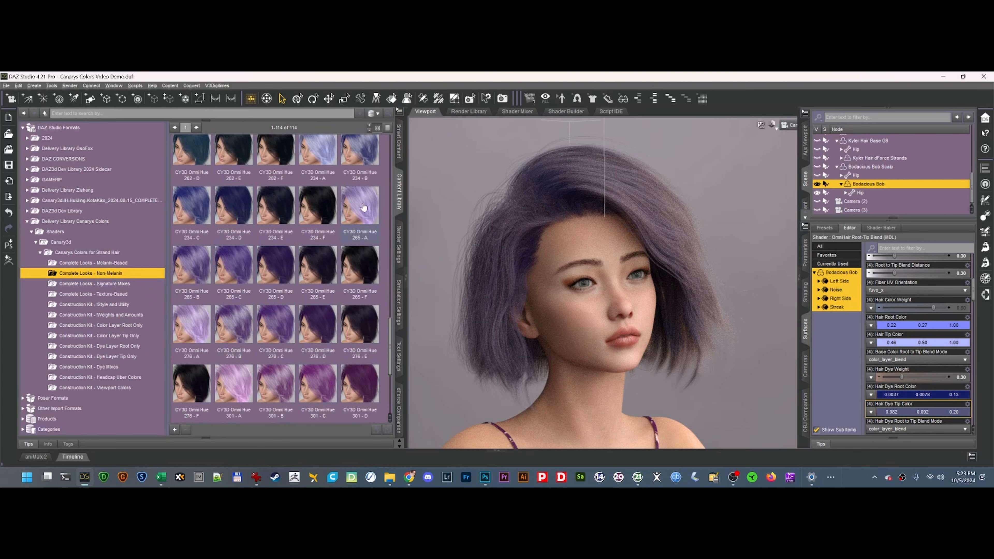
scroll(328, 340, down, 3)
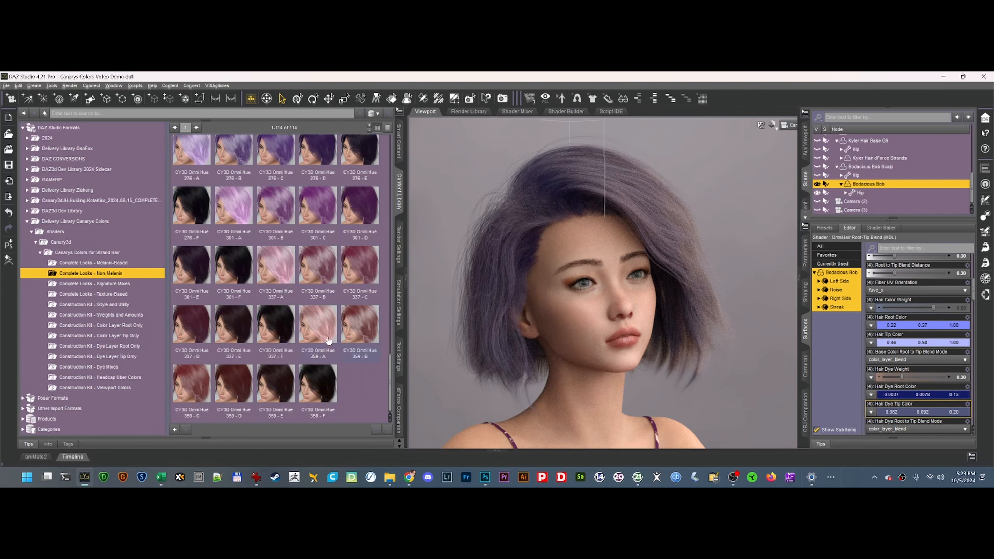
double_click(276, 208)
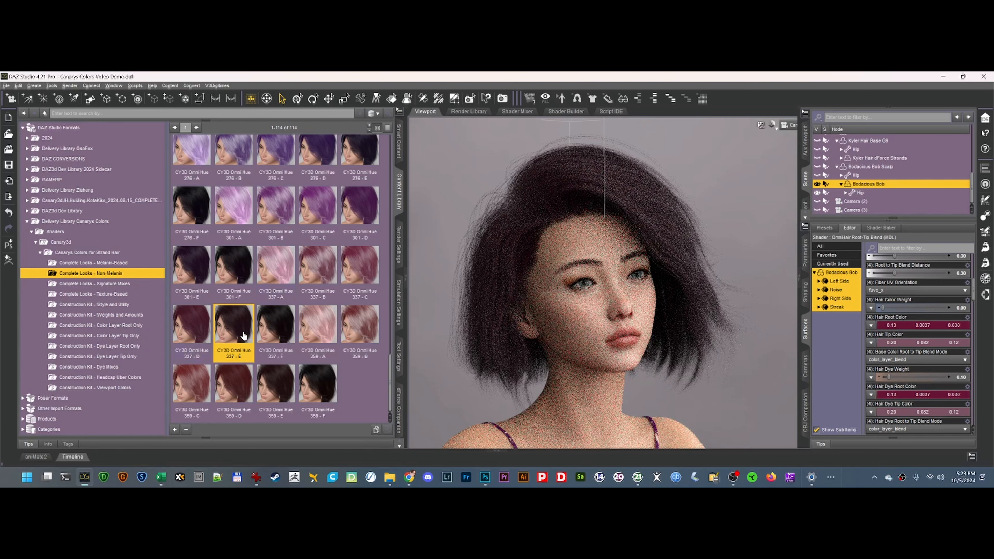
double_click(272, 274)
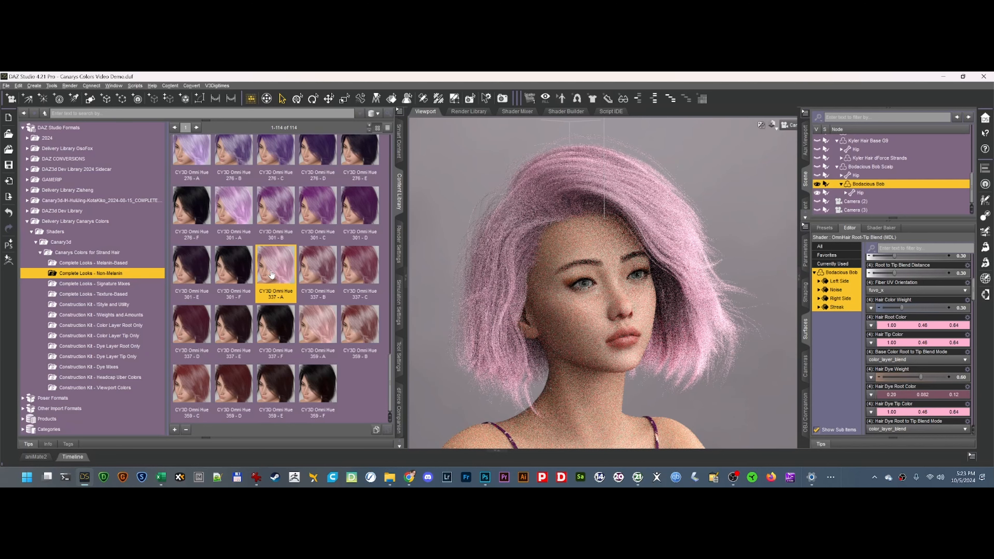
Browse the Complete Looks - Signature Mixes and apply CY3D Omni Mix 19 Black-Blue to the Bodacious Bob hair
click(111, 284)
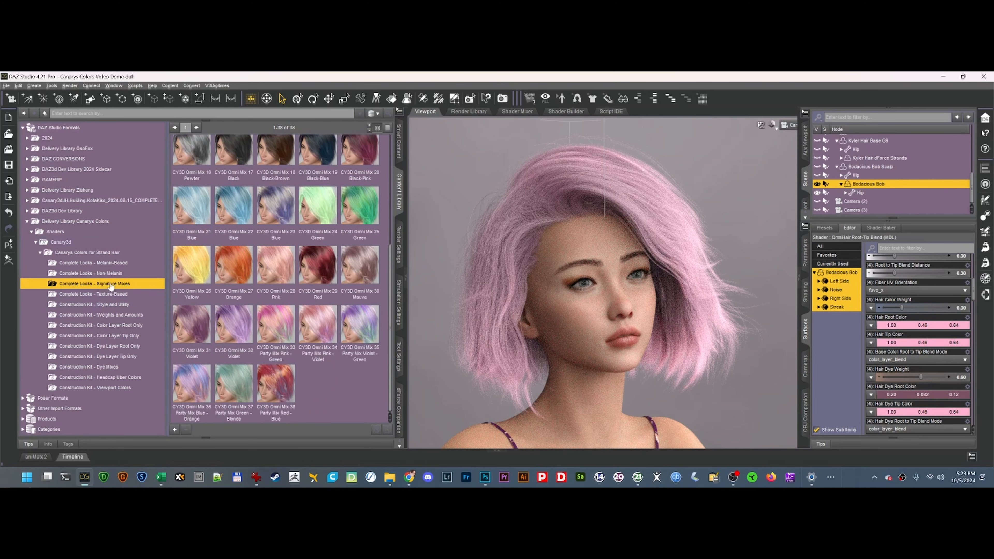
scroll(246, 305, up, 3)
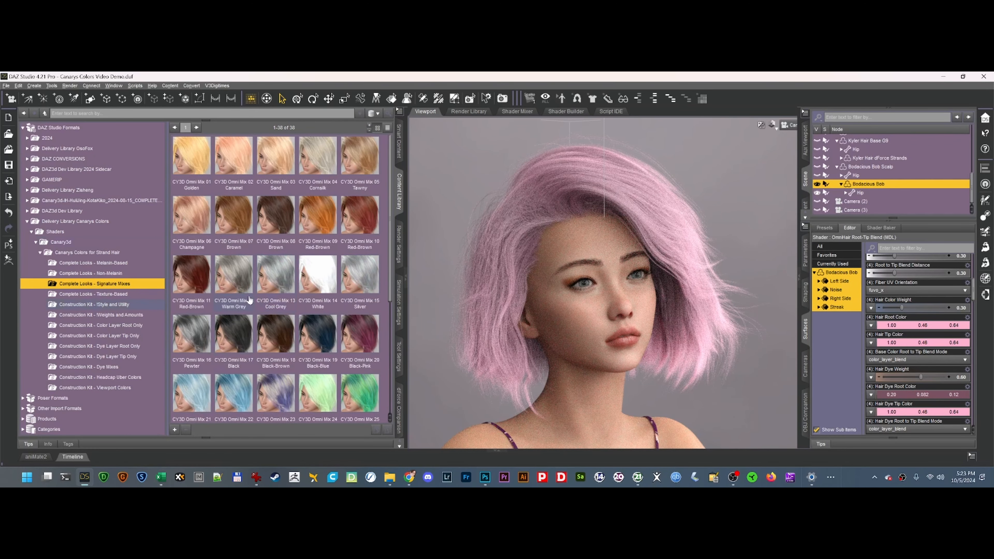
mouse_move(273, 308)
mouse_move(366, 282)
scroll(314, 312, down, 3)
double_click(331, 156)
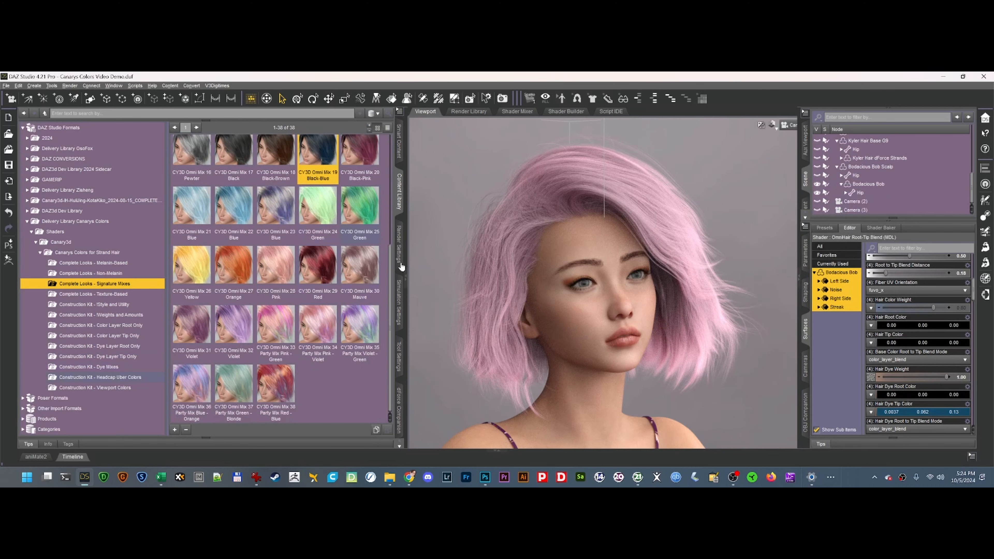
Apply the CY3D Omni Mix 08 Brown signature preset to the Bodacious Bob hair and review its color and dye parameters
scroll(354, 240, up, 3)
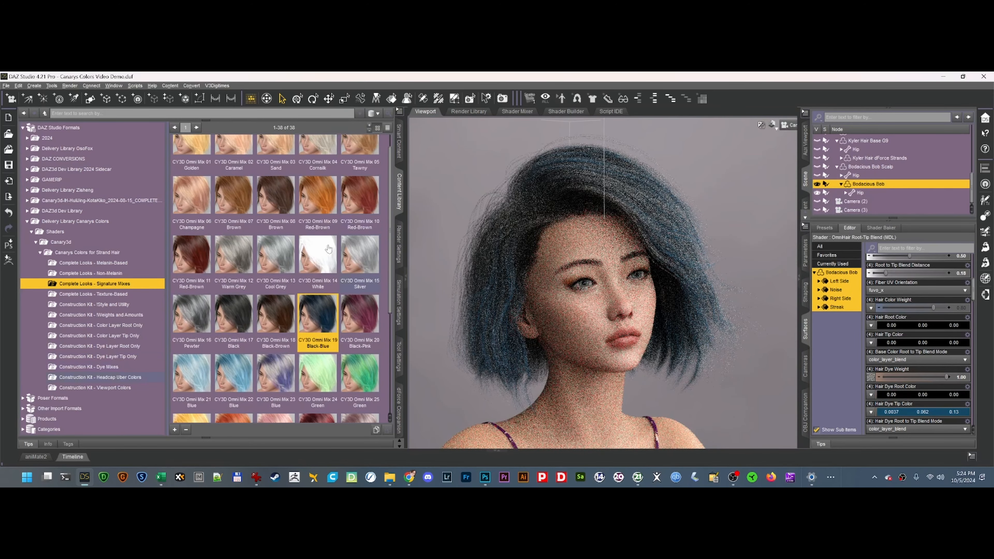
click(272, 198)
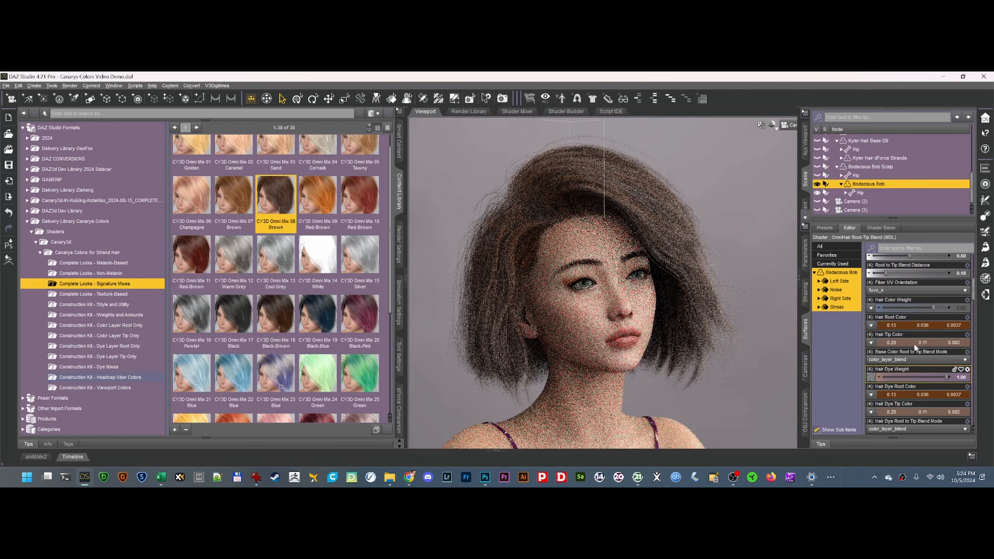
scroll(932, 299, down, 10)
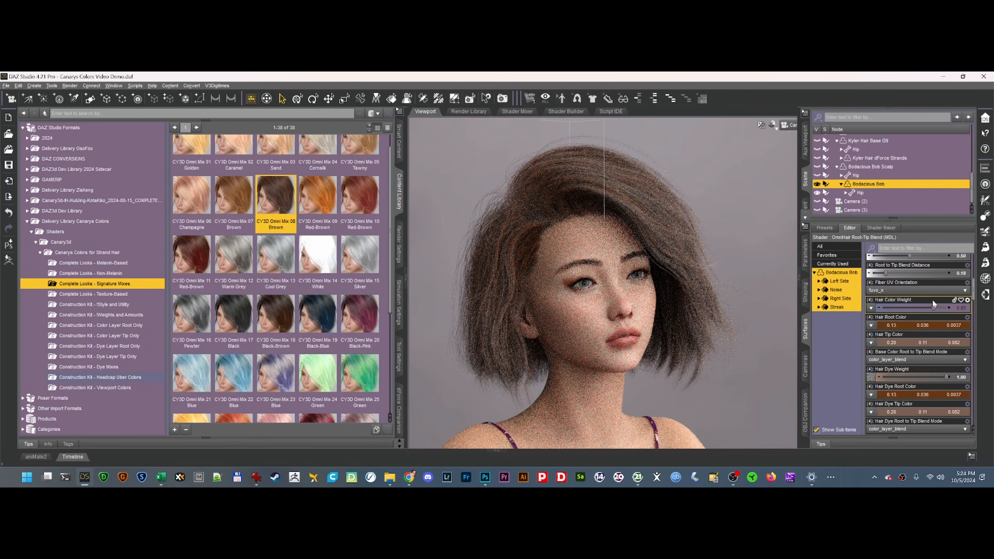
scroll(941, 394, down, 10)
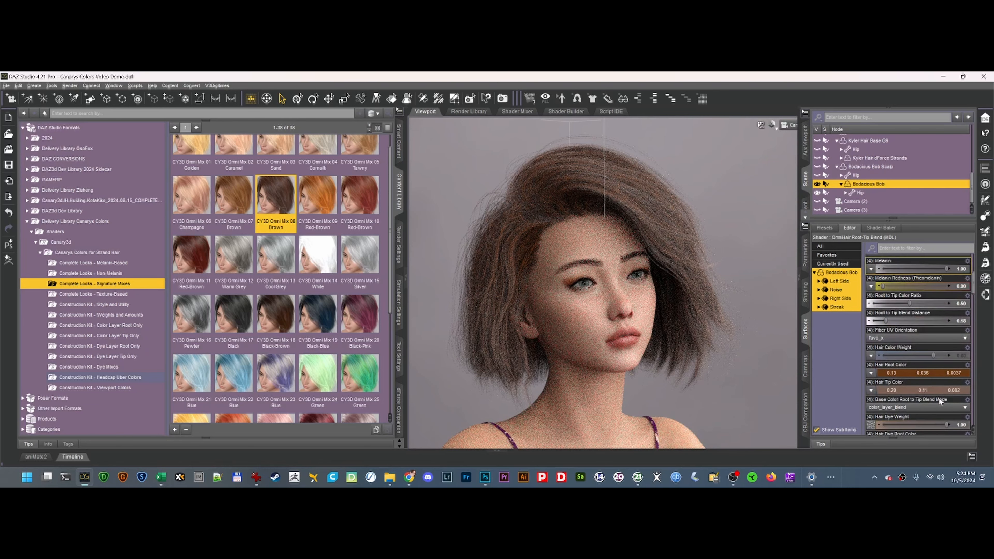
mouse_move(873, 379)
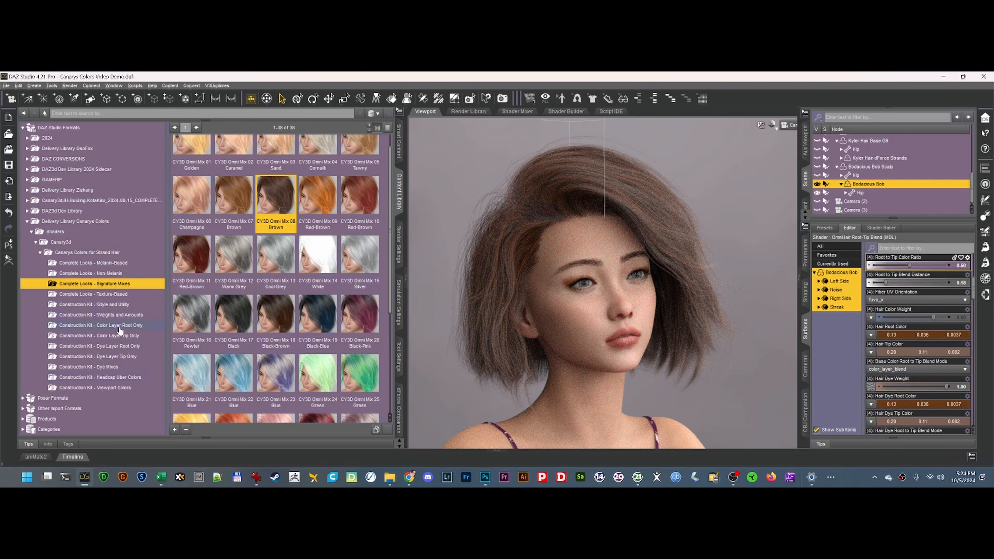
Apply the CY3D Omni Maps Hue 265 preset from Complete Looks - Texture-Based to the Bodacious Bob hair and review its color parameters
click(103, 294)
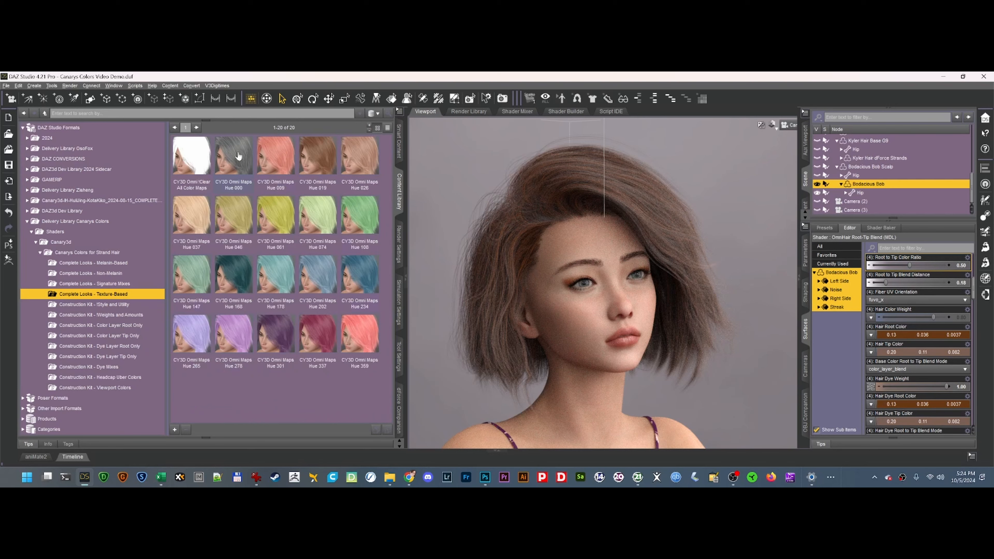
double_click(190, 343)
mouse_move(870, 352)
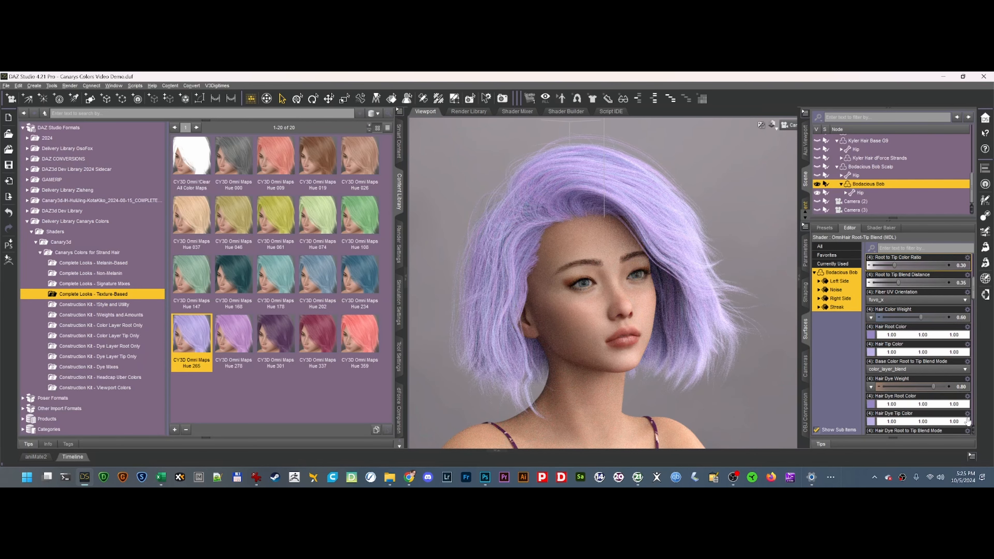
scroll(884, 431, down, 1)
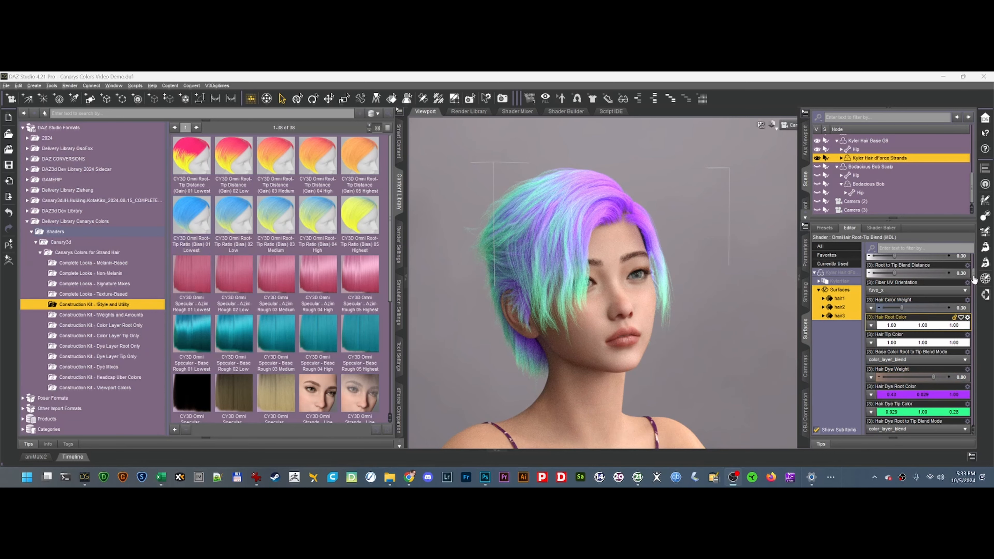
Apply the CY3D Omni Root-Tip Ratio (Bias) presets 01 Lowest, 05 Highest, 03 Medium and 02 Low in turn to the Kyler Hair dForce Strands
scroll(973, 280, up, 3)
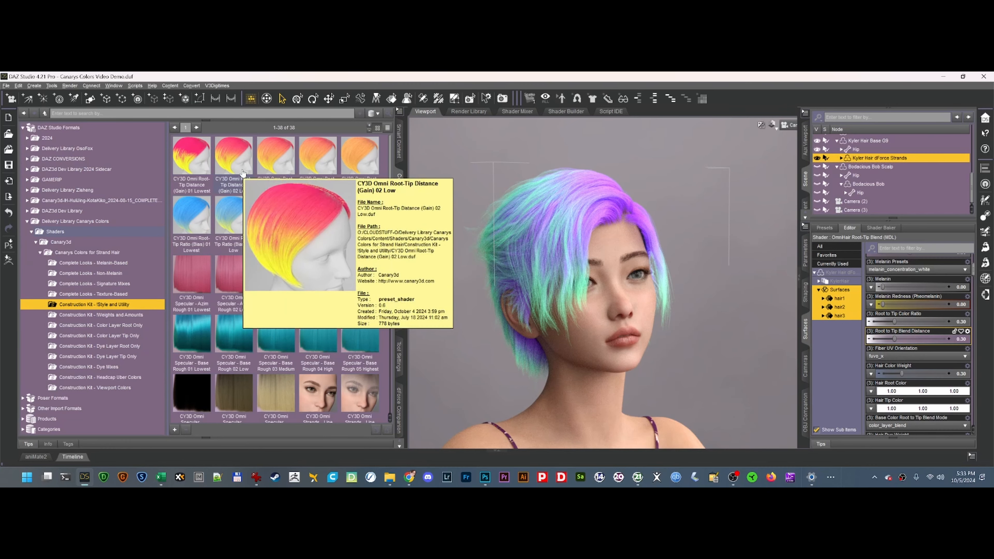
mouse_move(187, 191)
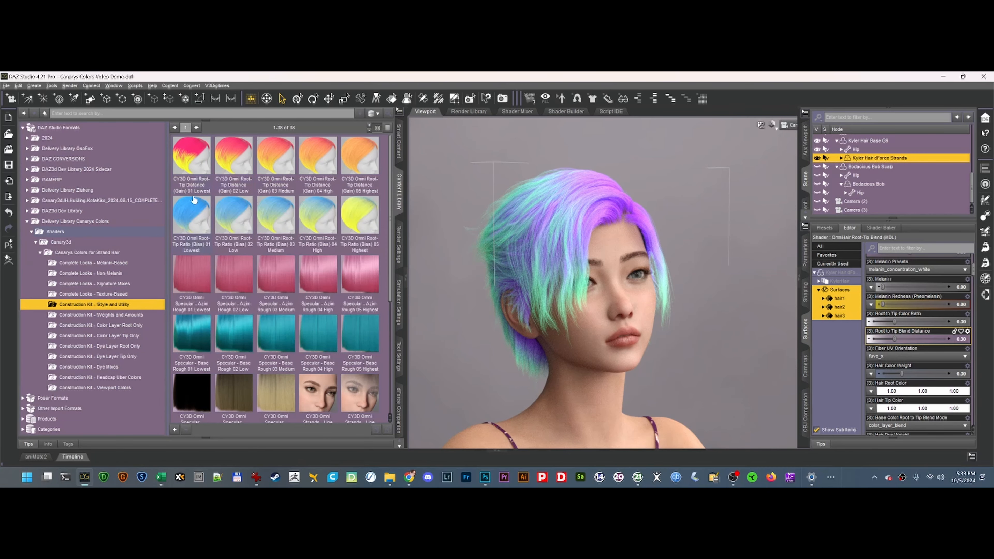
mouse_move(203, 225)
double_click(188, 215)
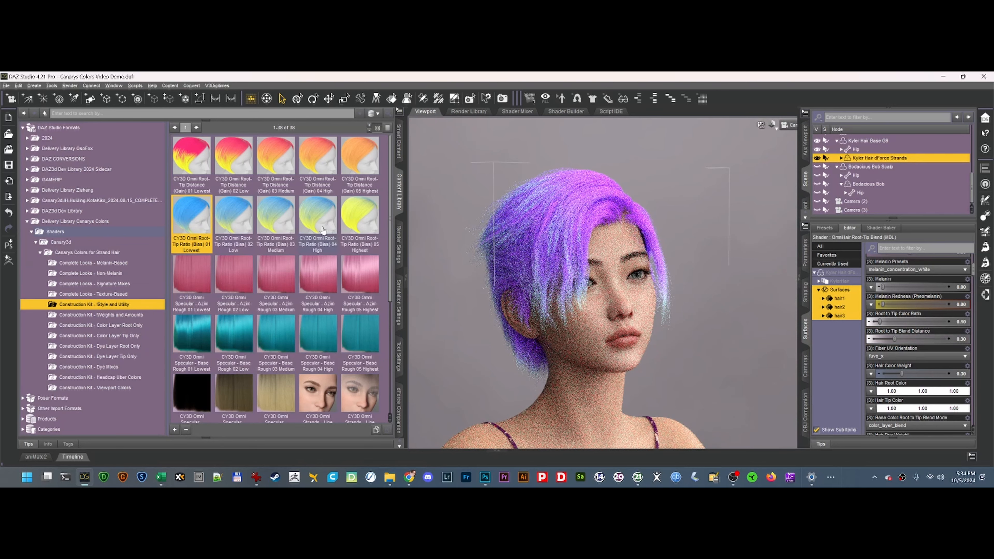
double_click(351, 213)
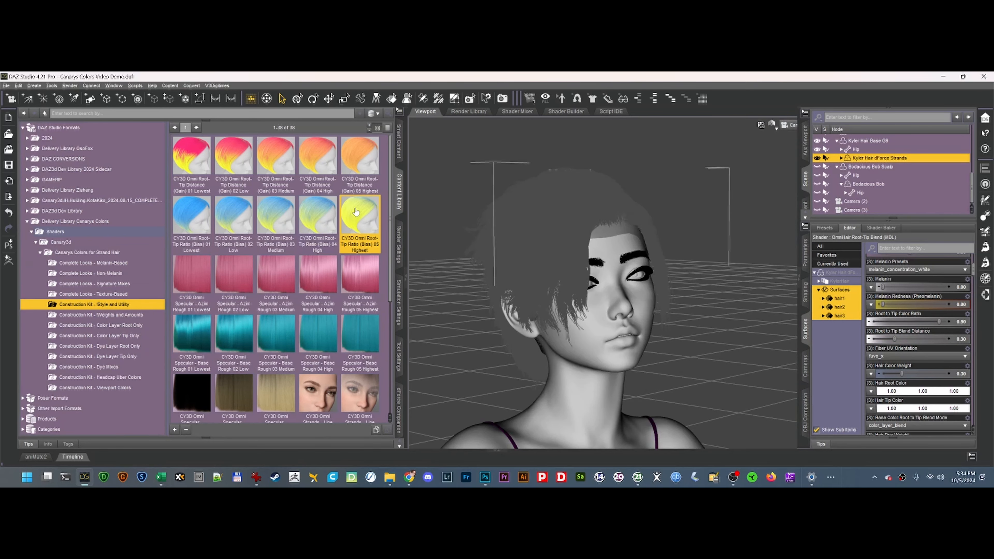
double_click(279, 216)
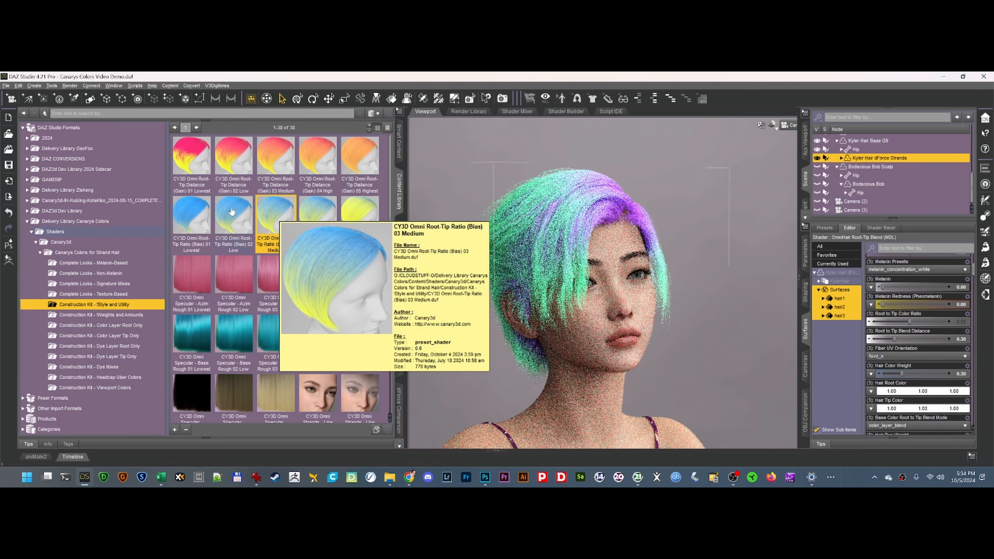
double_click(240, 217)
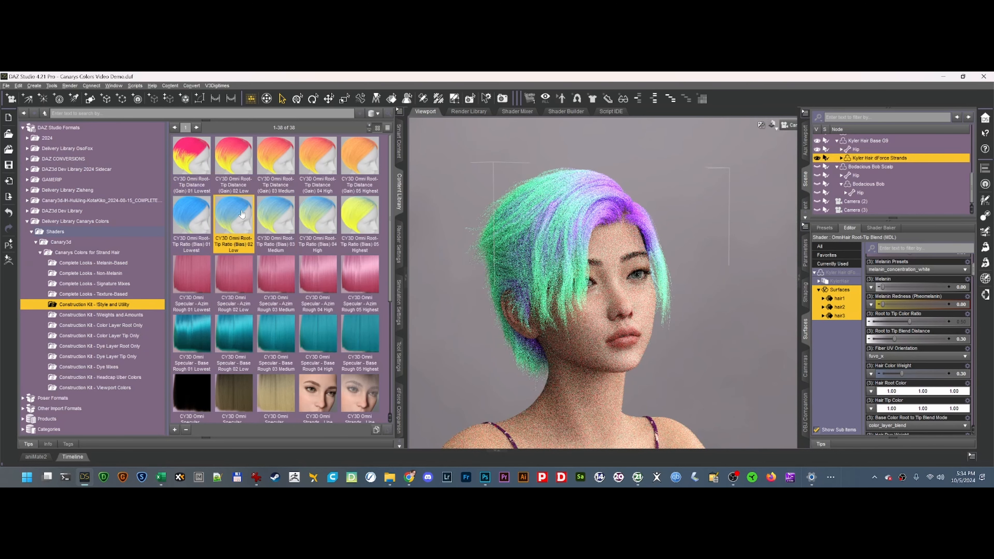
Apply the CY3D Omni Root-Tip Distance (Gain) presets 01 Lowest, 05 Highest and 03 Medium in turn to the Kyler hair
double_click(191, 162)
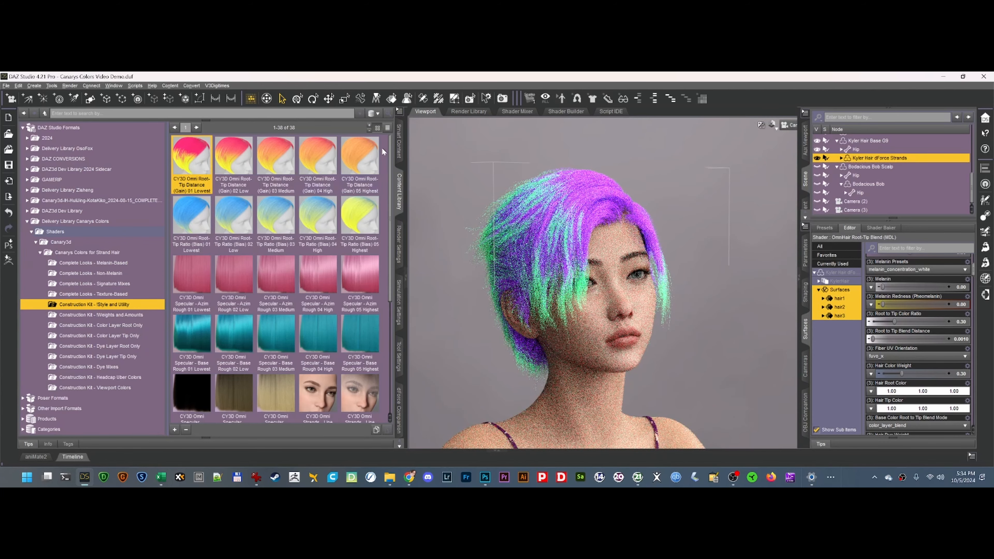
double_click(355, 153)
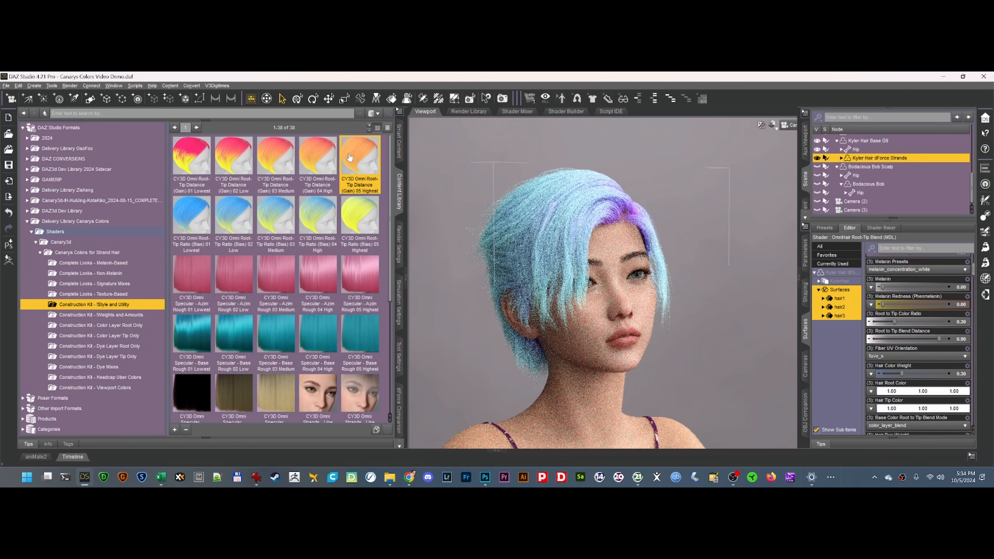
click(270, 167)
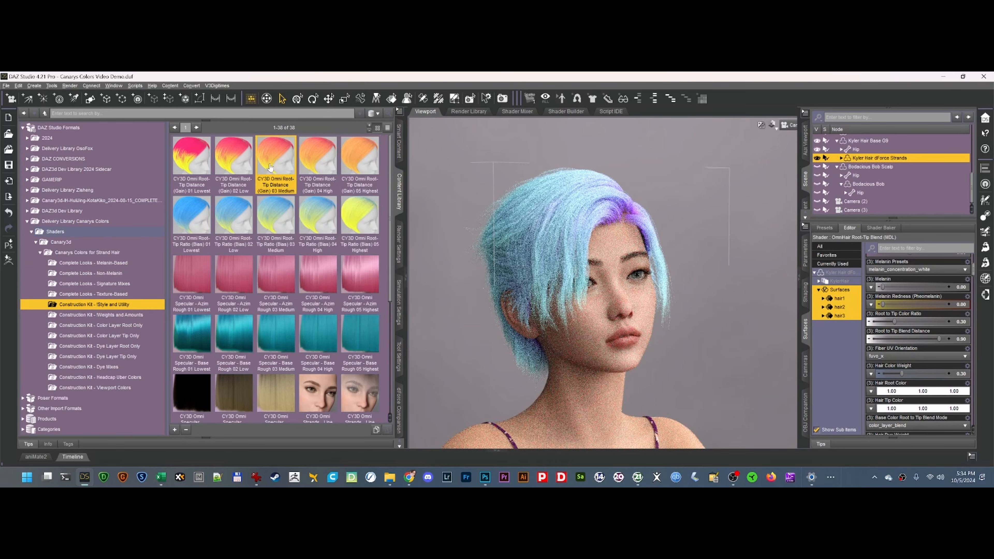
double_click(270, 167)
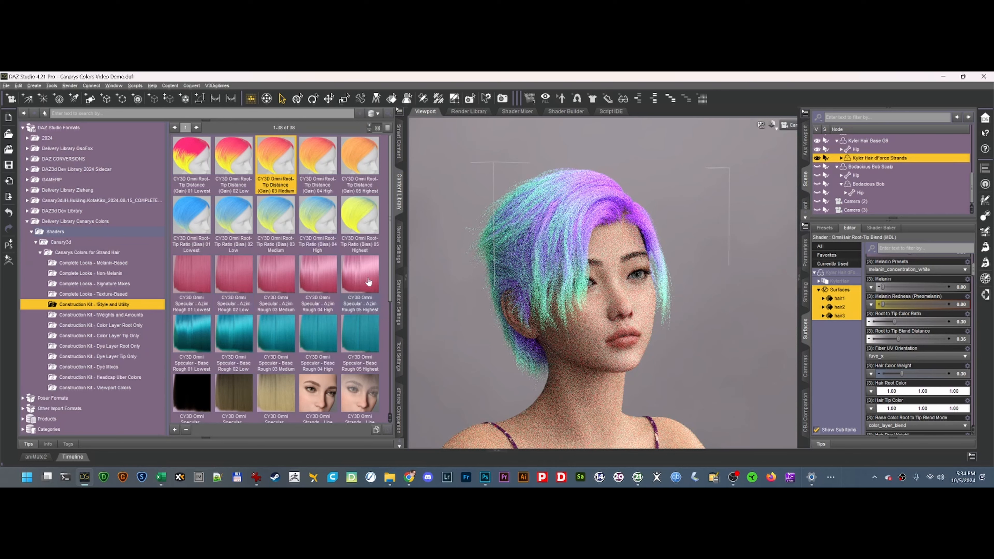
Apply the CY3D Omni Specular presets Azim Rough 05 Highest and Base Rough 01 Lowest in turn to the Kyler hair
mouse_move(199, 346)
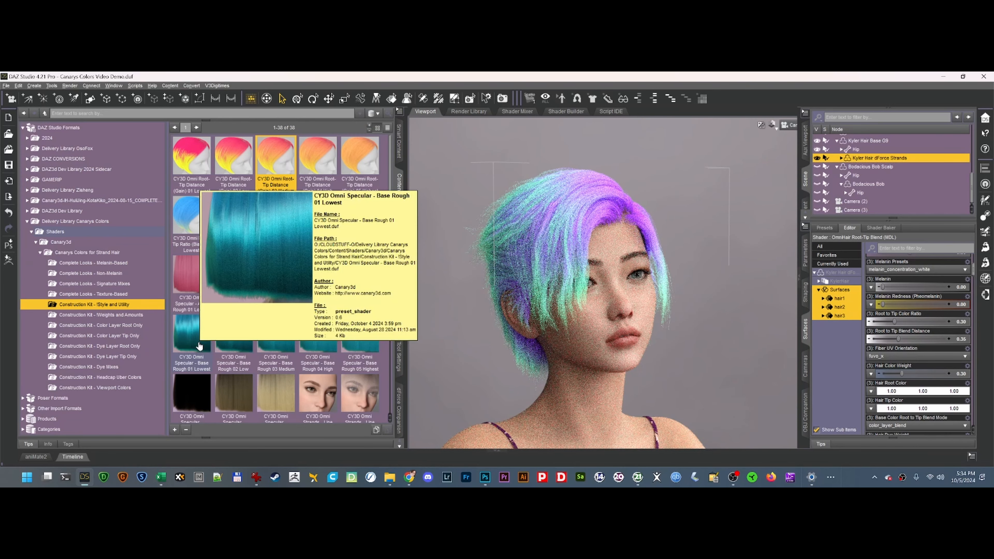
click(366, 280)
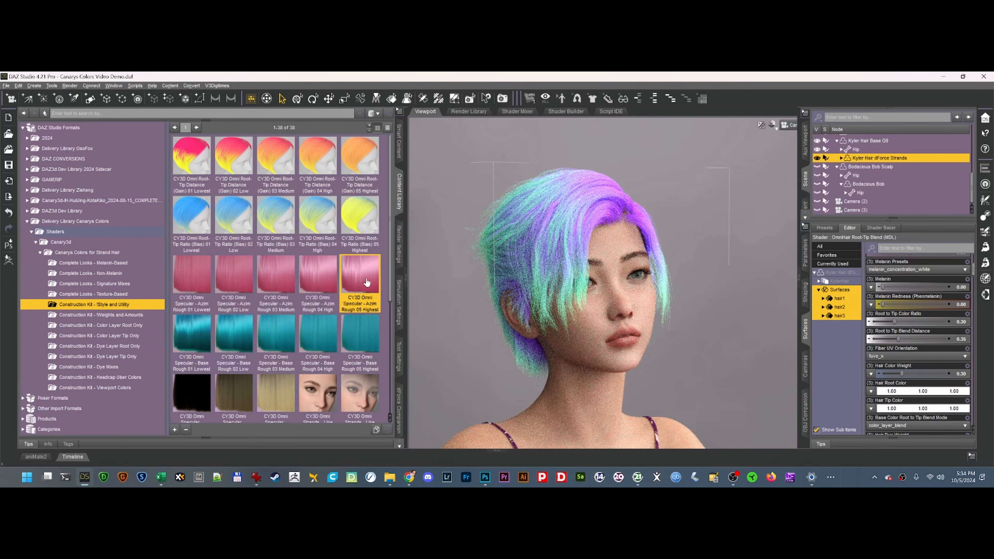
click(196, 336)
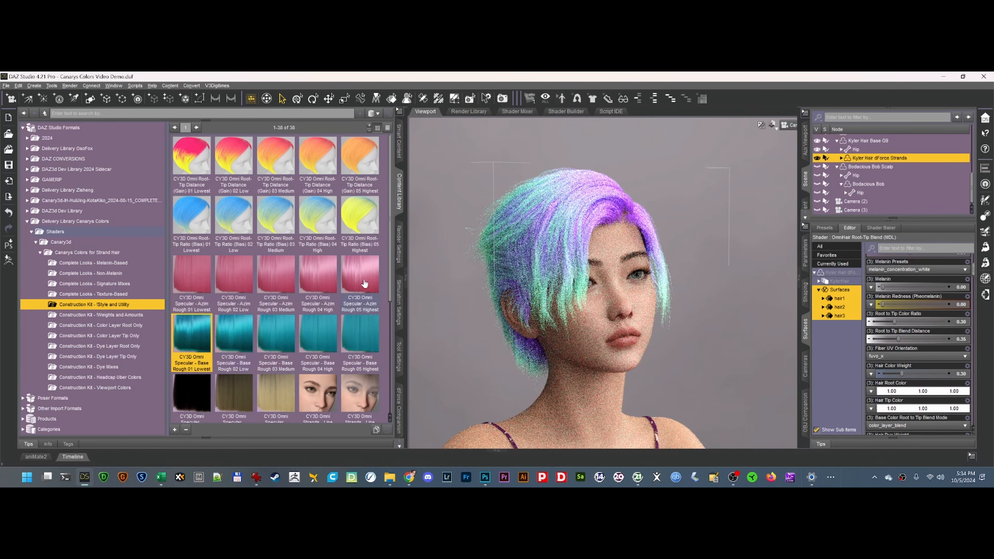
mouse_move(364, 282)
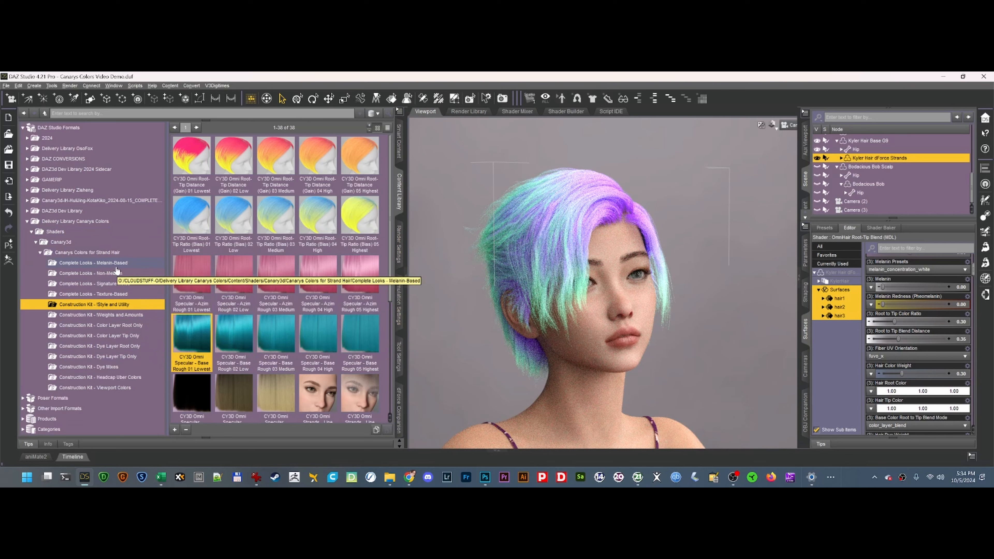
Apply the Melanin-Based complete look CY3D Omni Hue 019 Mel 1.0 to the Kyler hair and set the environment's Dome Rotation to 66.81
click(125, 263)
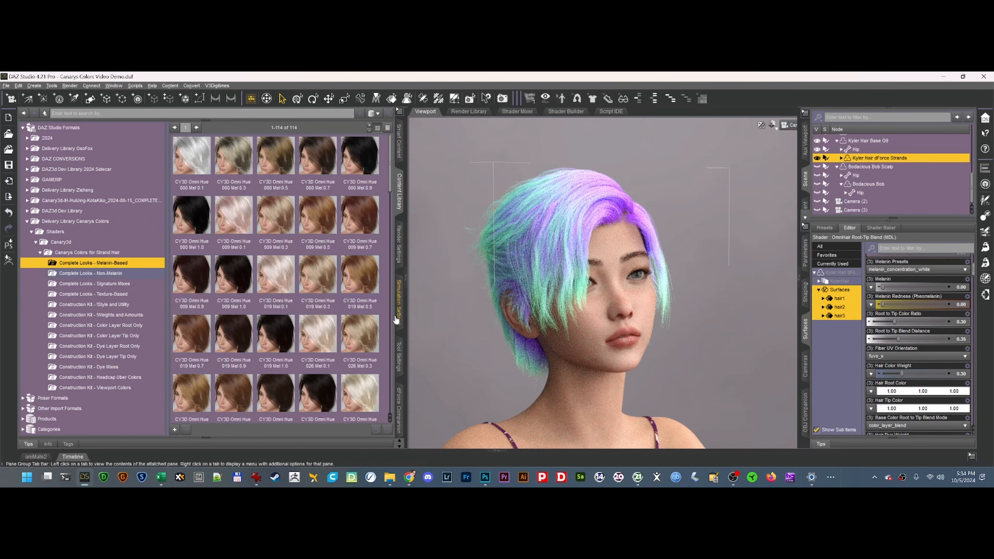
double_click(280, 326)
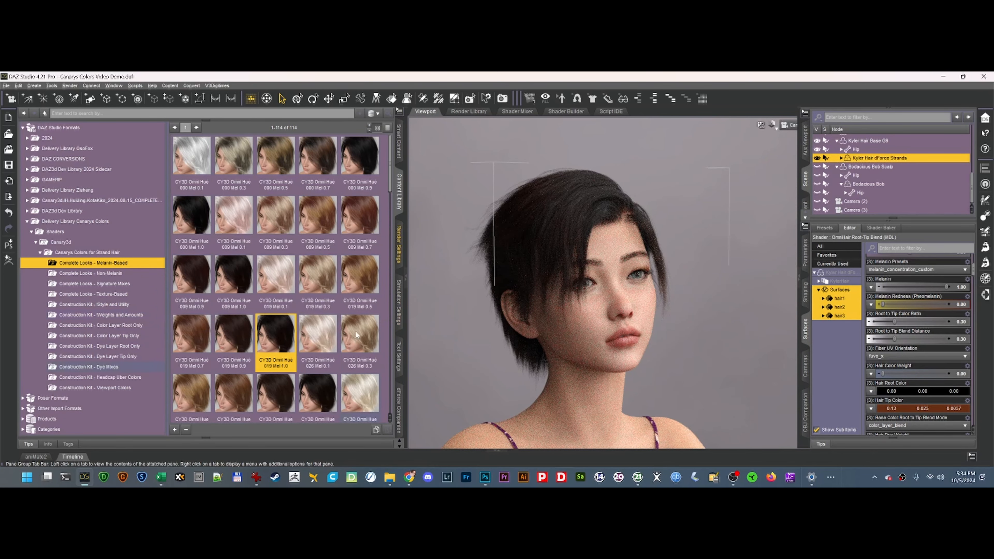
click(400, 253)
drag(180, 340, 140, 340)
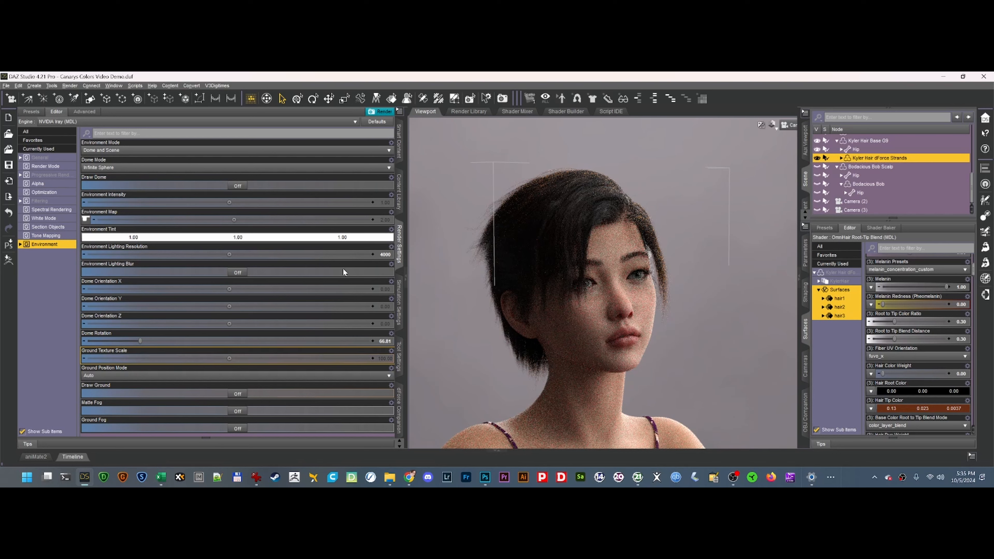
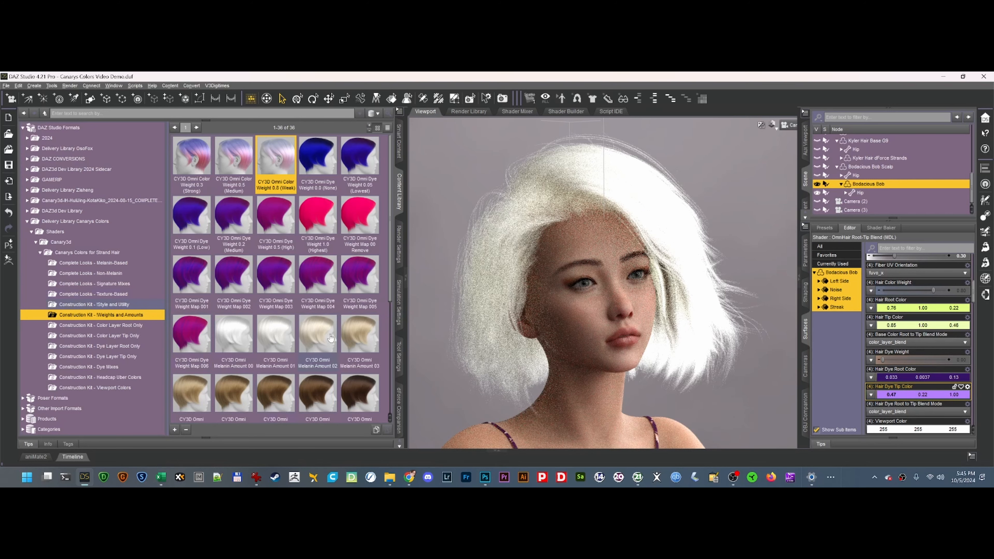
Apply CY3D Omni Color Weight 0.3 (Strong), Dye Weight 0.5 (High) and Dye Weight 1.0 (Highest) in turn to the Bodacious Bob hair
click(197, 168)
double_click(197, 168)
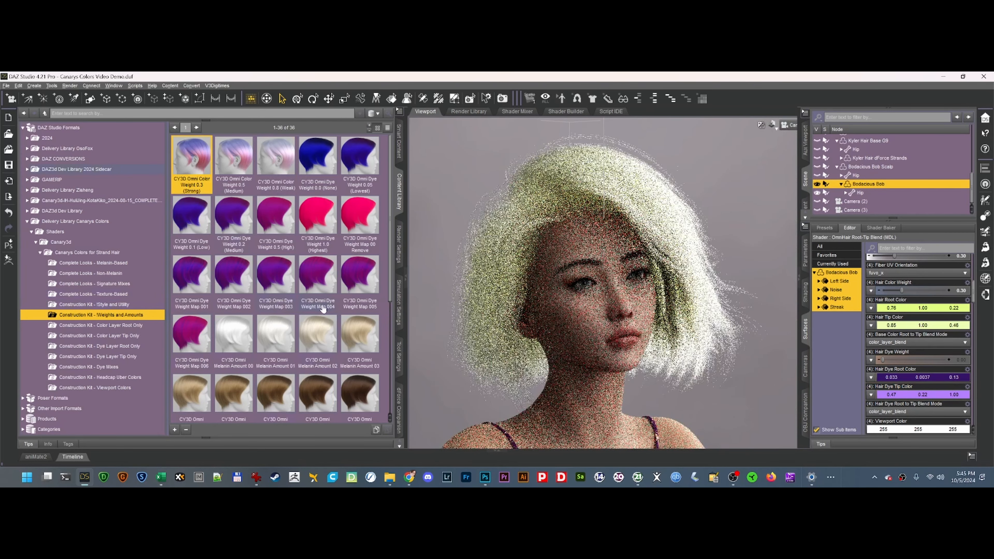
double_click(278, 217)
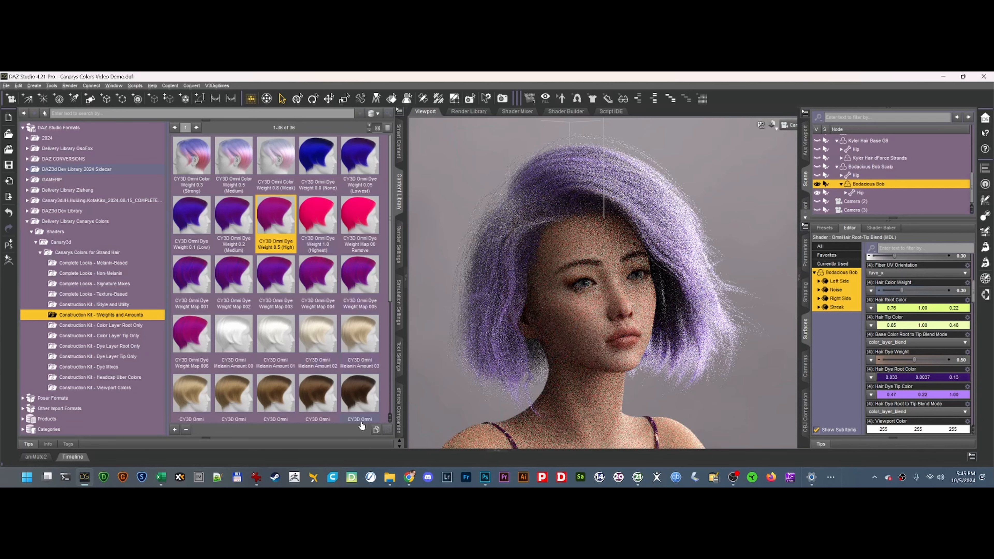
double_click(318, 218)
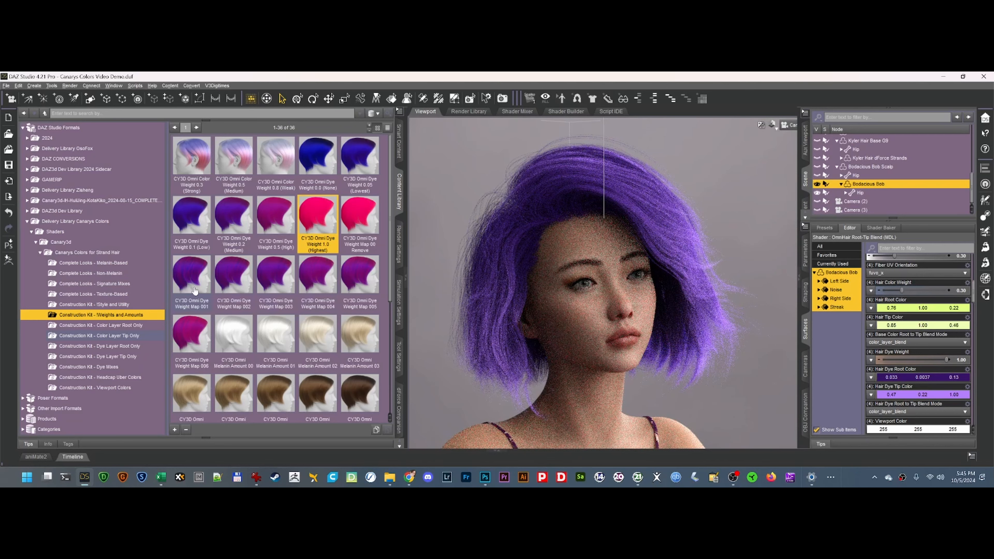
Apply the CY3D Omni Dye Weight Map 004 and 001 presets in turn to the Bodacious Bob hair
mouse_move(192, 282)
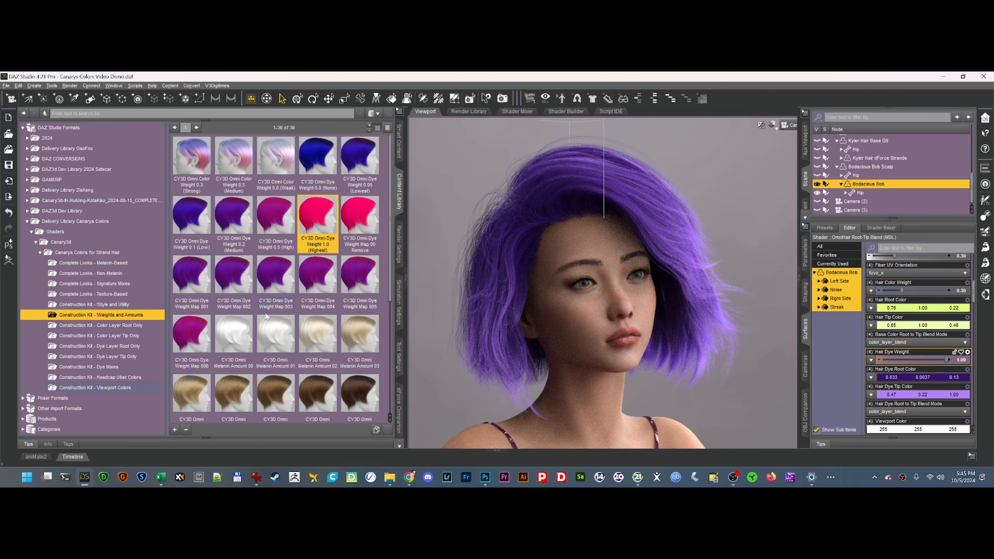
double_click(312, 278)
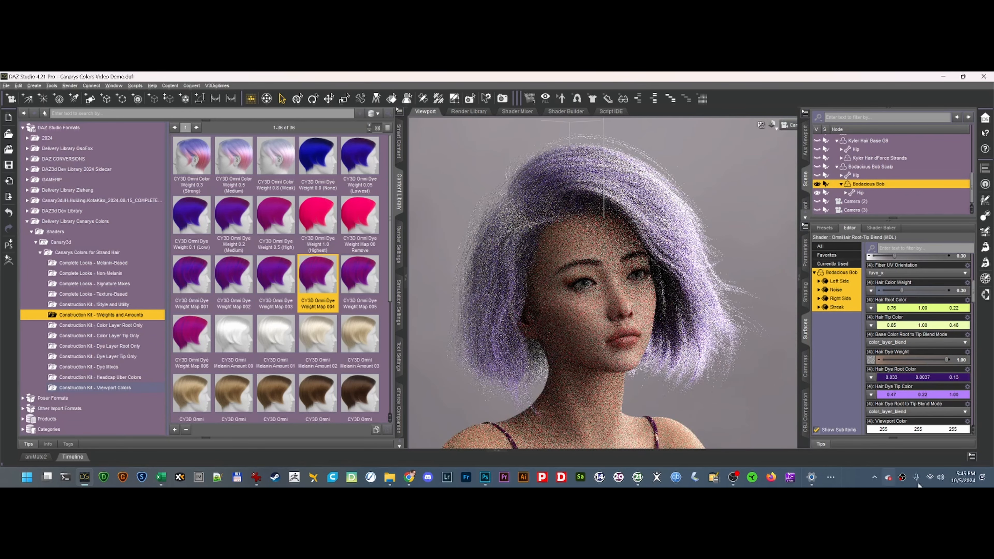
double_click(188, 271)
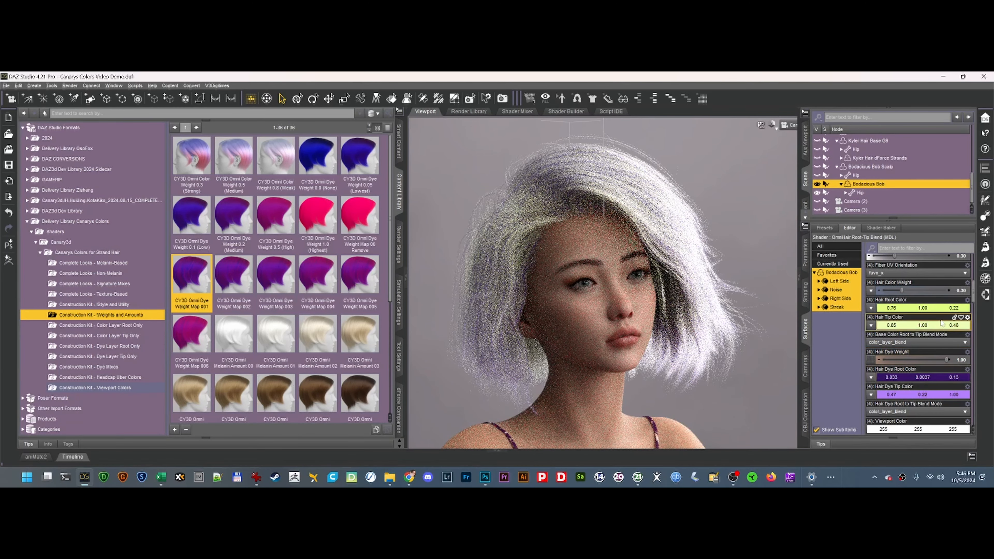
Apply CY3D Omni Melanin Amount 06 to the Bodacious Bob hair and compare Dye Weight Map 004 and 005 over it
scroll(913, 333, up, 5)
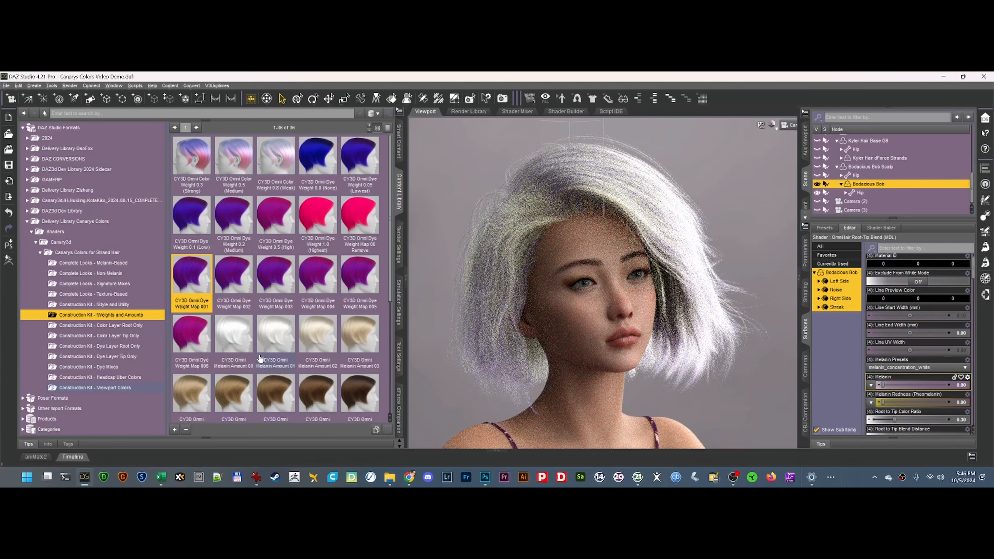
double_click(275, 392)
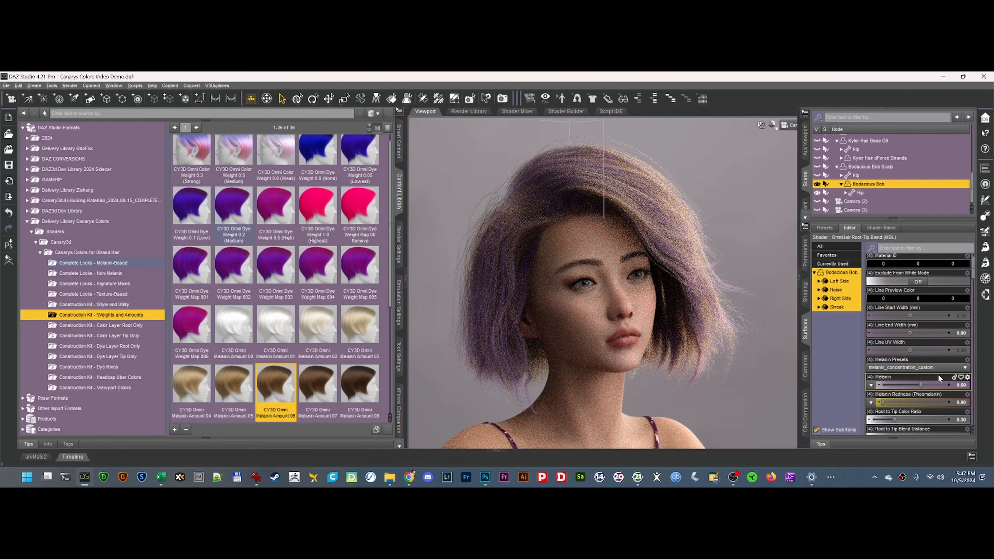
scroll(939, 377, down, 3)
double_click(312, 268)
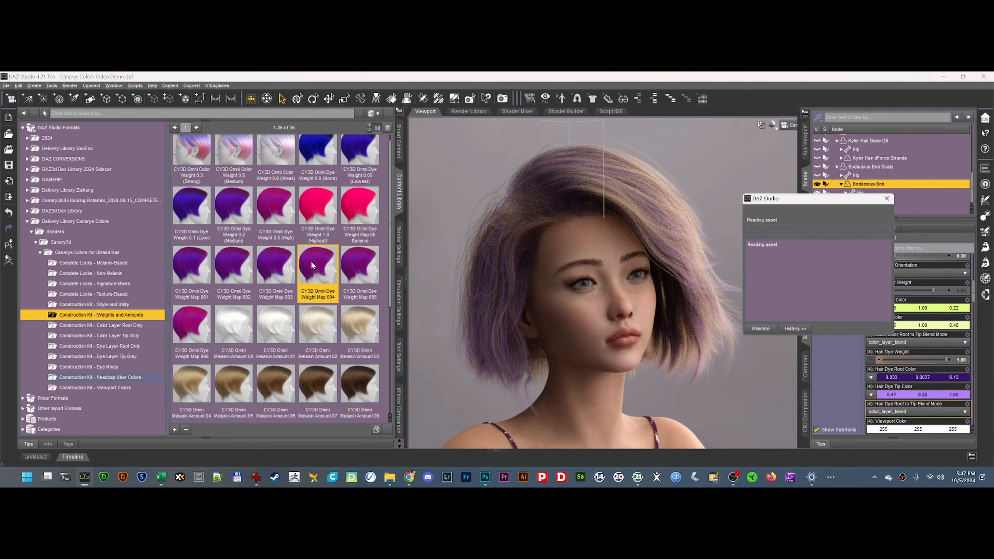
mouse_move(873, 362)
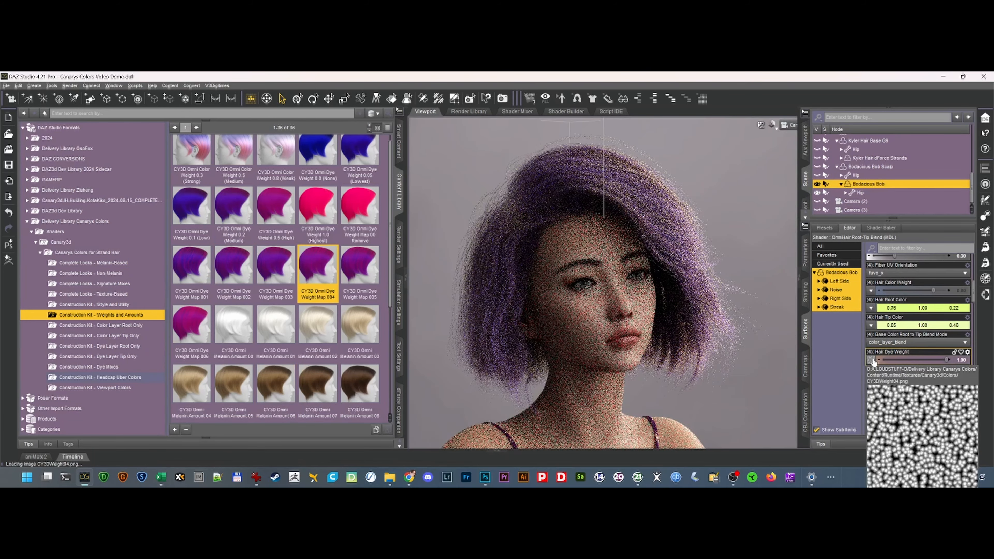
double_click(359, 267)
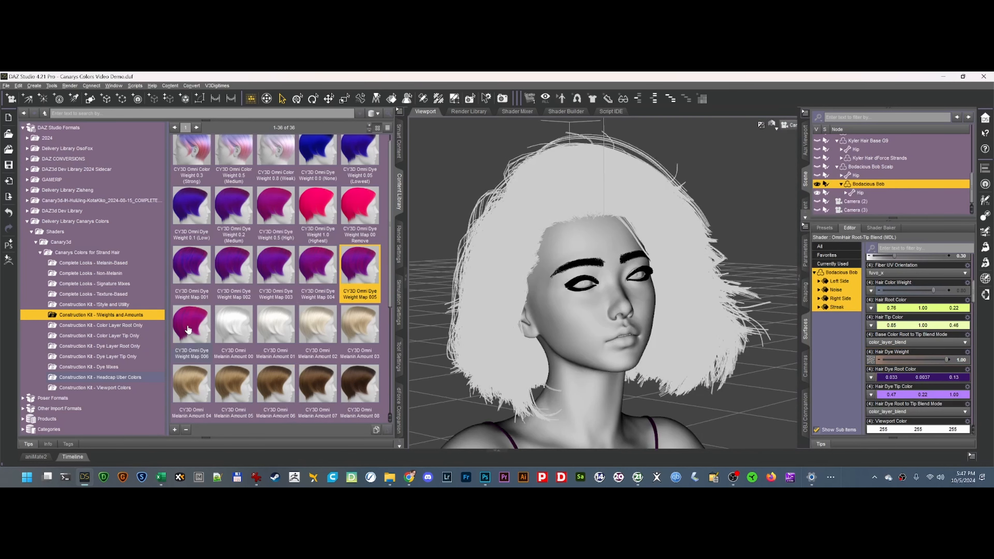
mouse_move(188, 329)
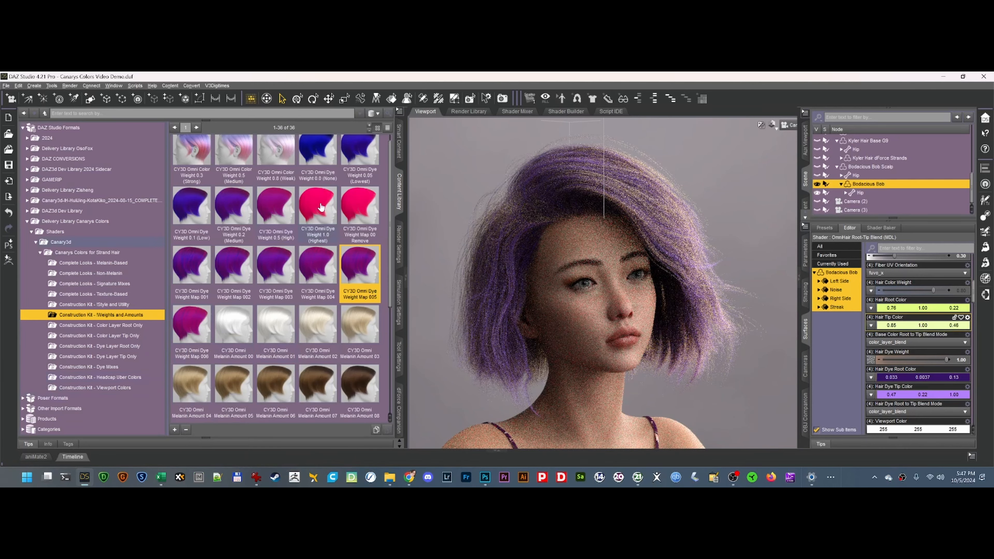
Remove the dye from the Bodacious Bob hair with CY3D Omni Dye Weight 0.0 (None) and apply Melanin Weight Map 003
double_click(318, 154)
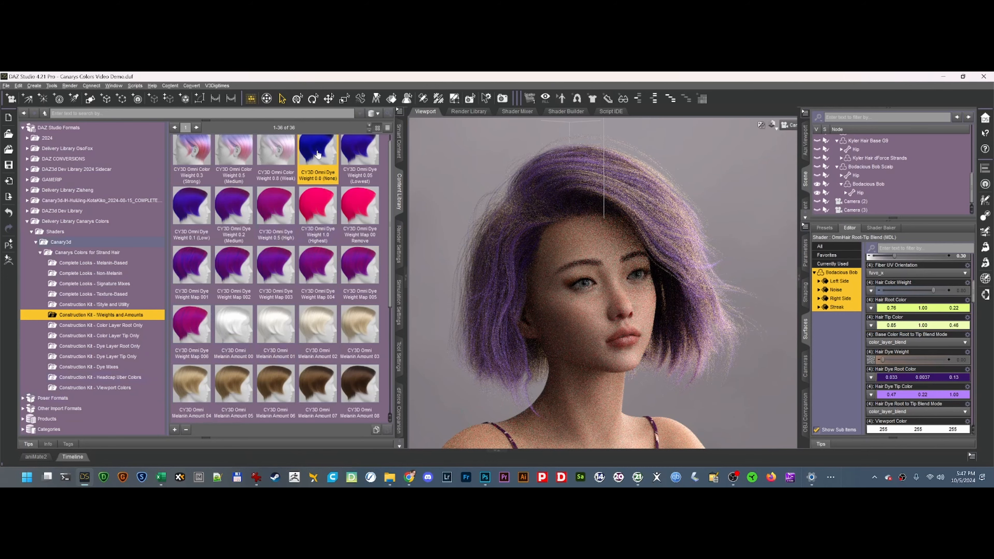
mouse_move(317, 154)
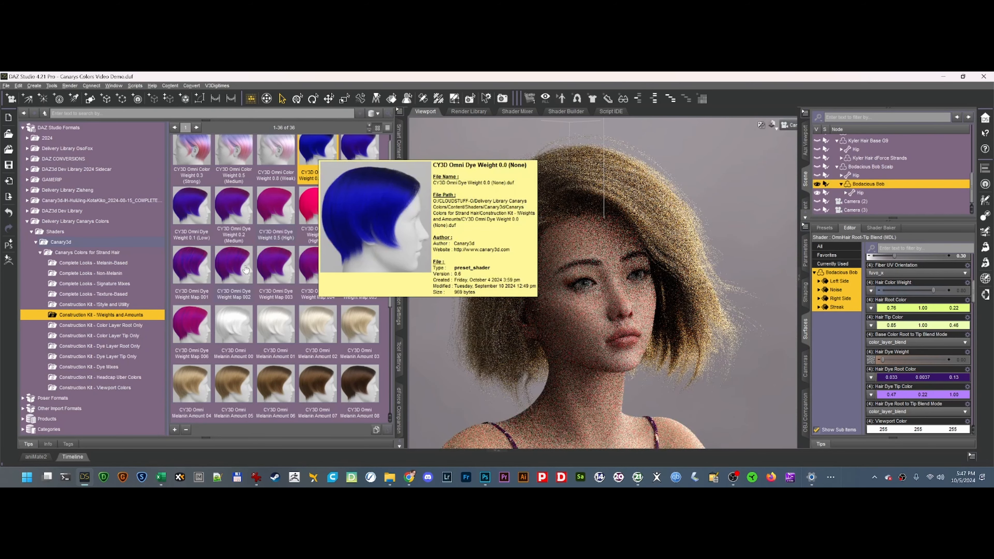
mouse_move(250, 283)
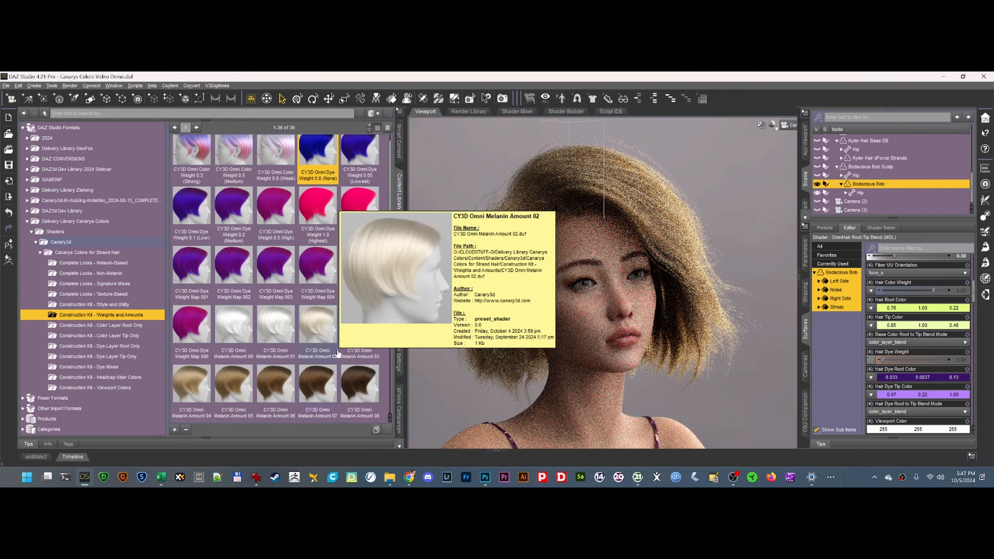
scroll(343, 350, down, 3)
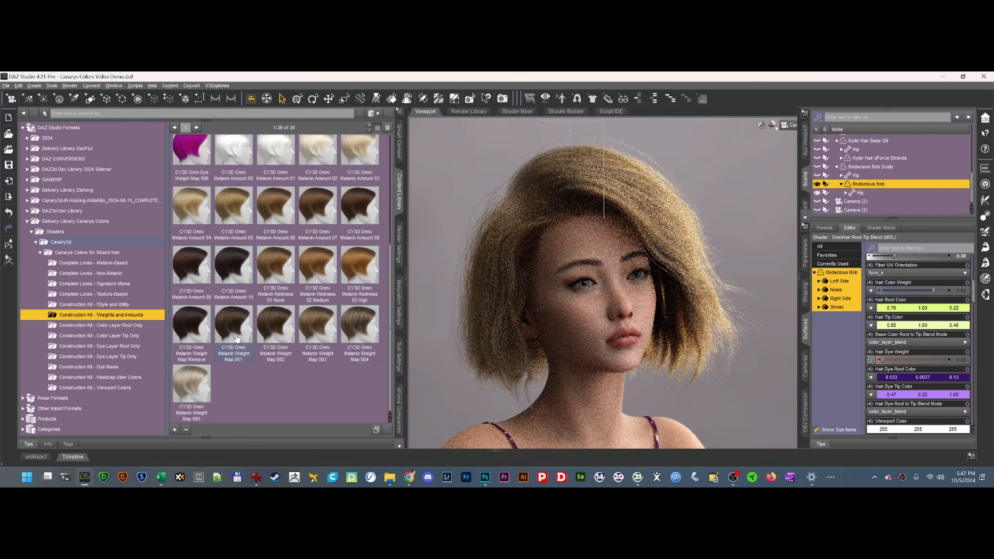
double_click(313, 324)
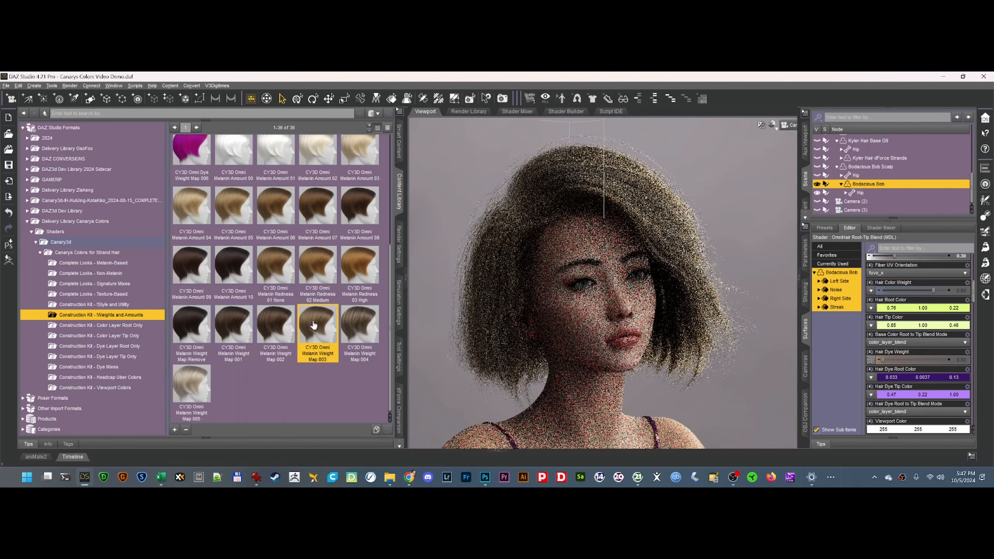
Apply CY3D Omni Melanin Weight Map 004 to the Bodacious Bob hair and examine the Melanin map in its surface settings
click(363, 321)
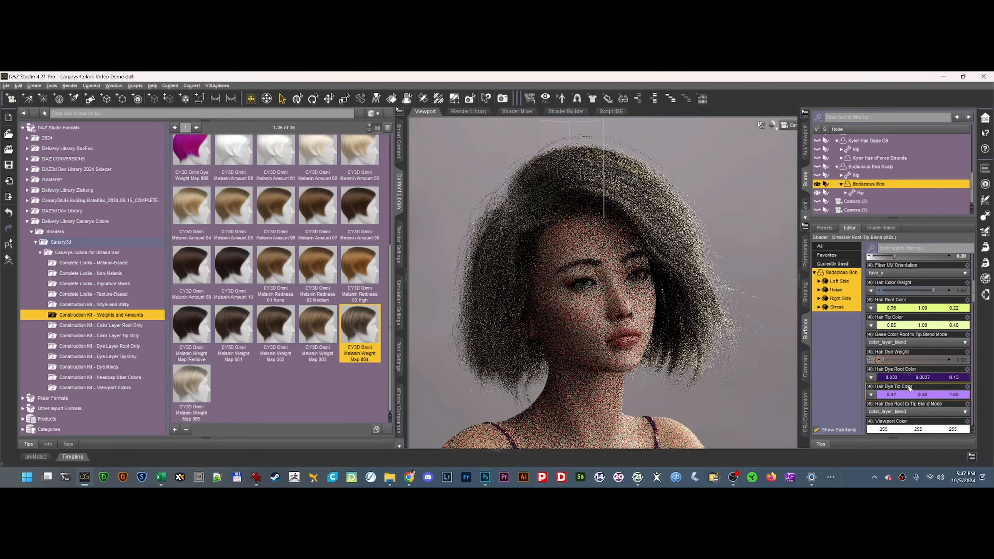
scroll(926, 370, up, 2)
scroll(926, 370, up, 6)
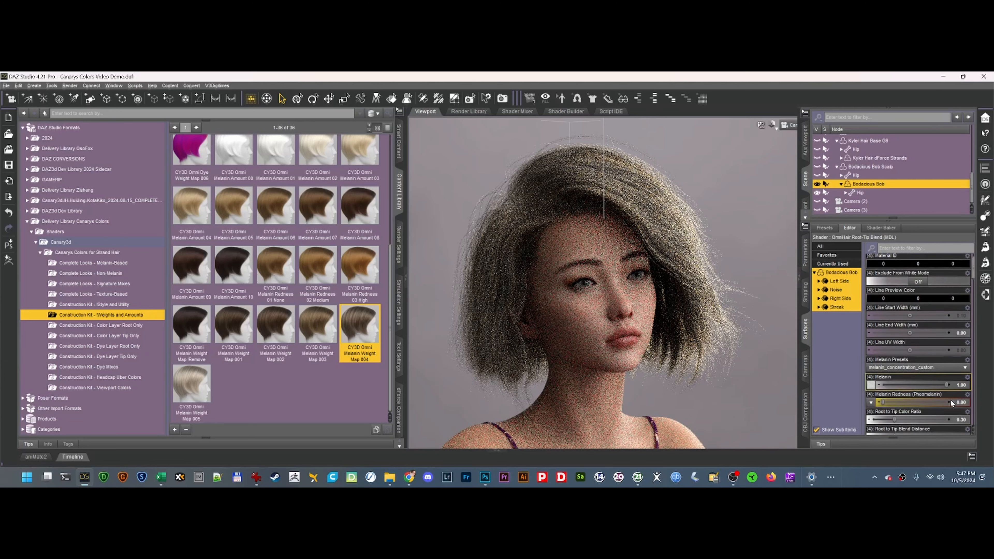
mouse_move(871, 378)
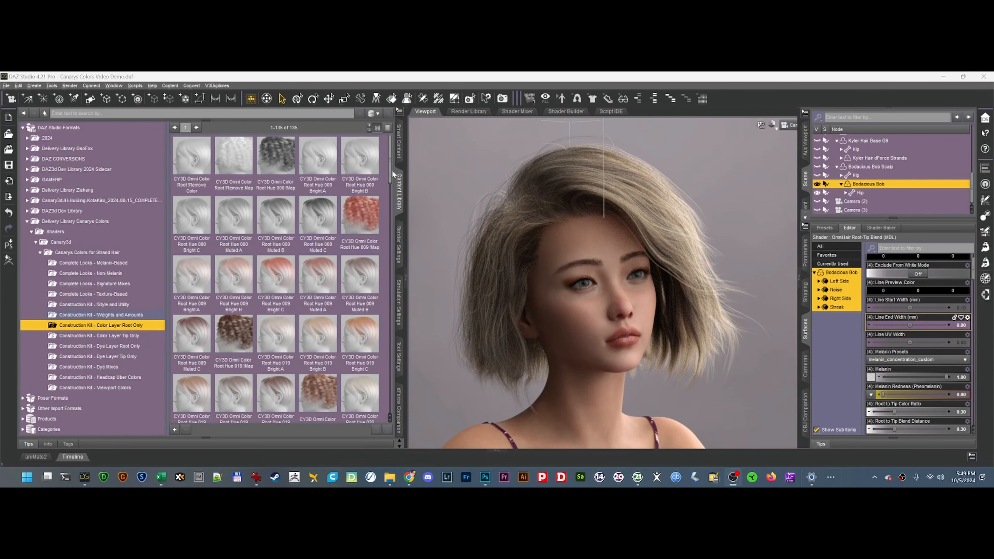
Apply CY3D Omni Color Root Hue 108 Map from the Color Layer Root Only presets and examine the Hair Root Color setting
drag(391, 178, 396, 283)
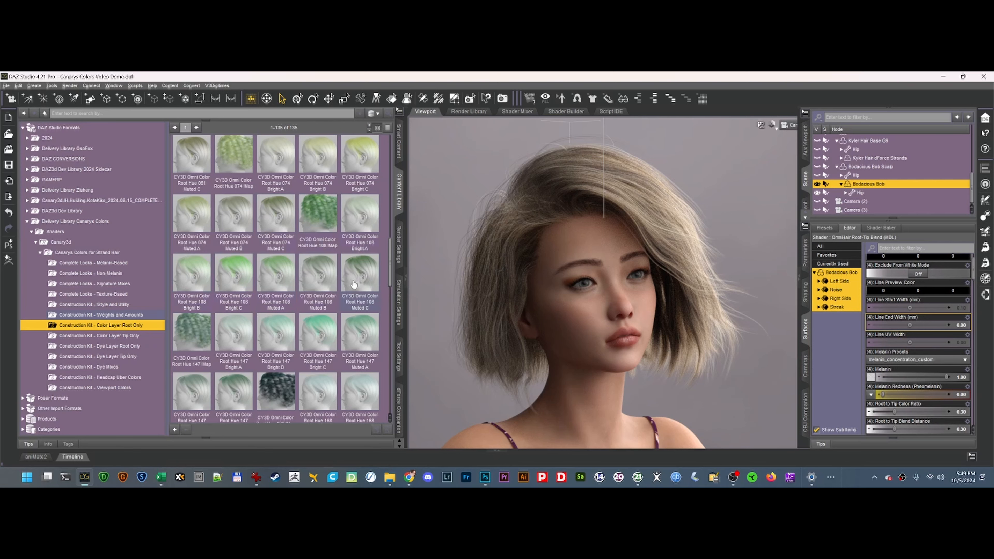
mouse_move(362, 223)
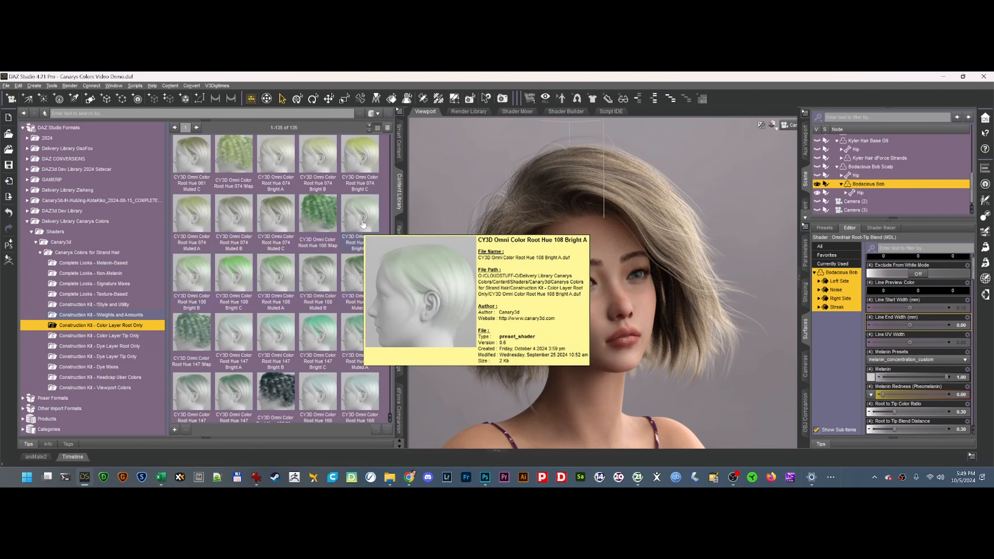
mouse_move(242, 277)
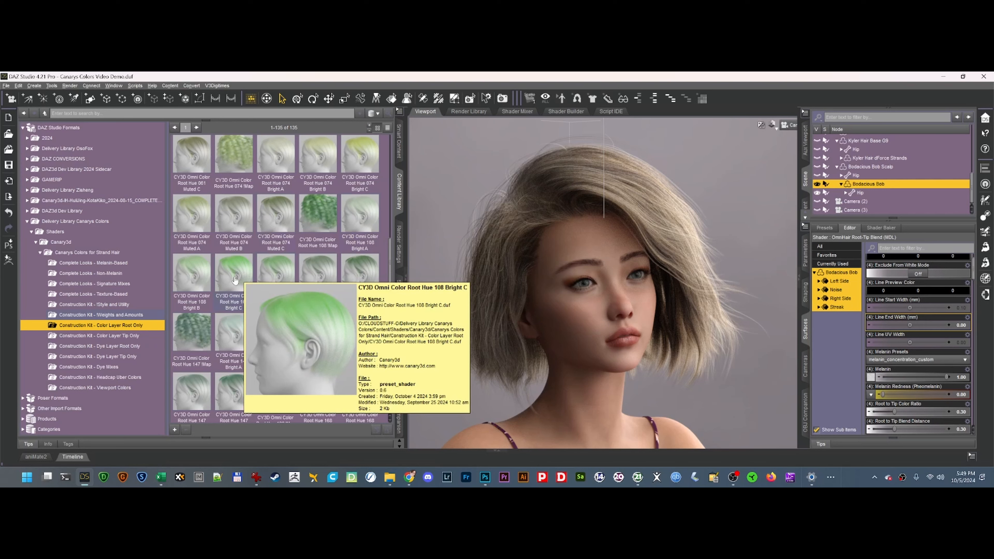
click(283, 279)
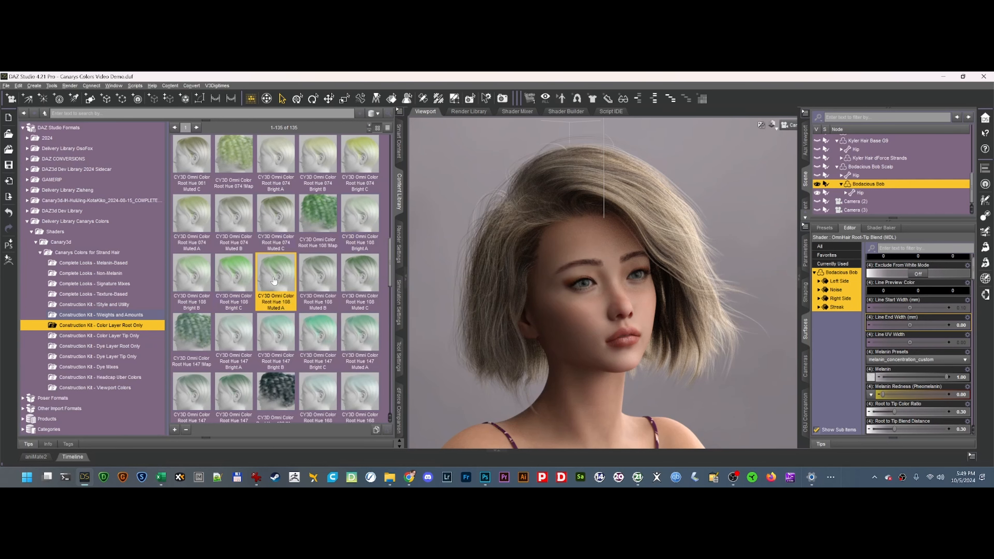
mouse_move(357, 279)
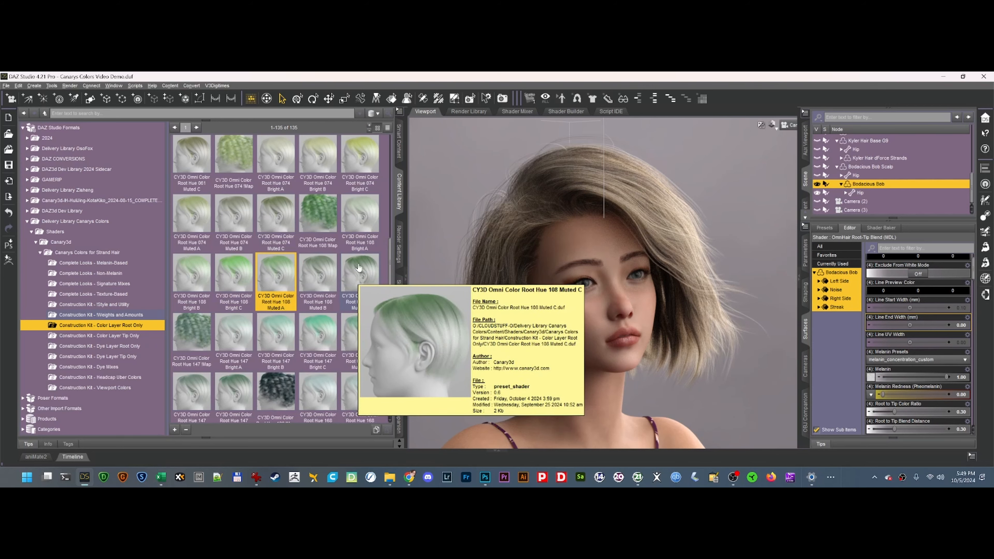
double_click(323, 212)
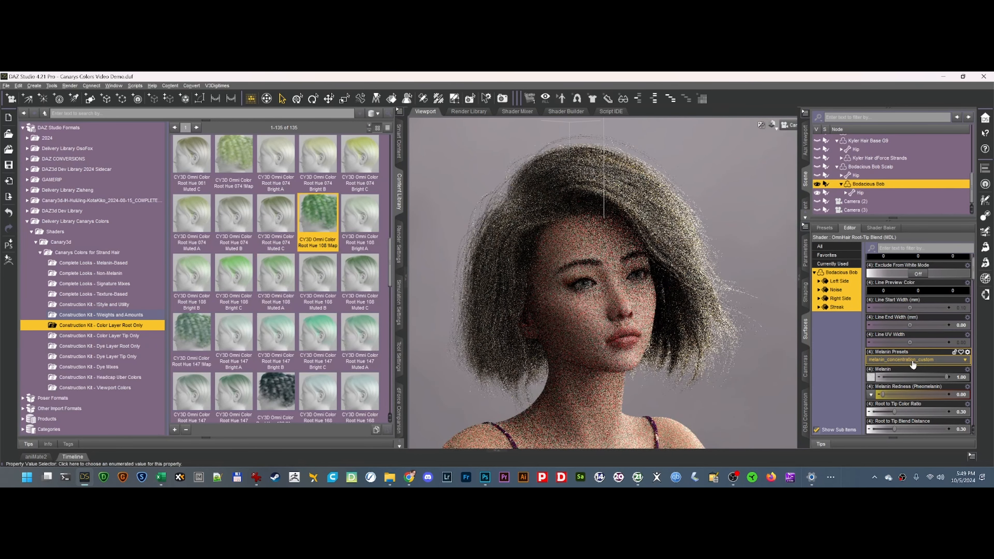
scroll(914, 361, down, 6)
mouse_move(871, 301)
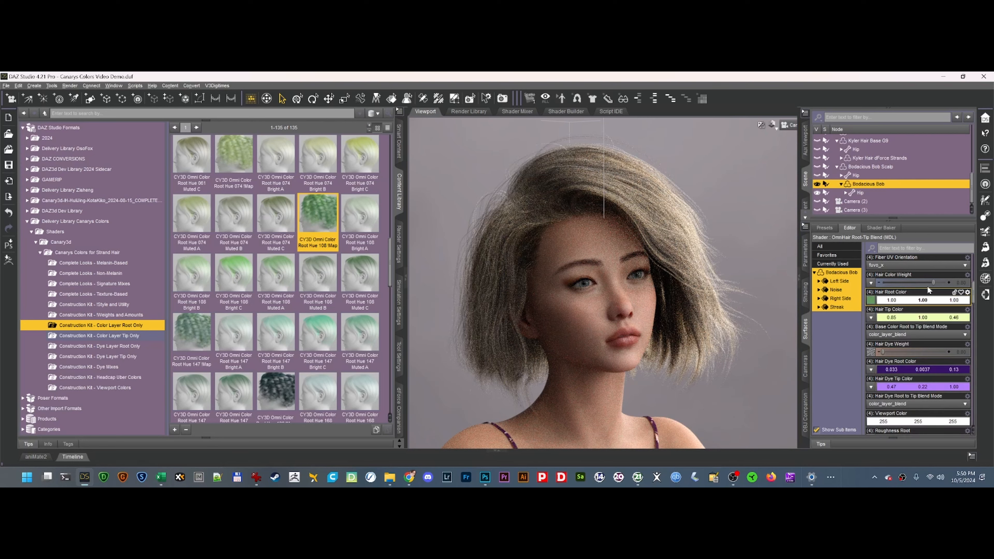
click(941, 397)
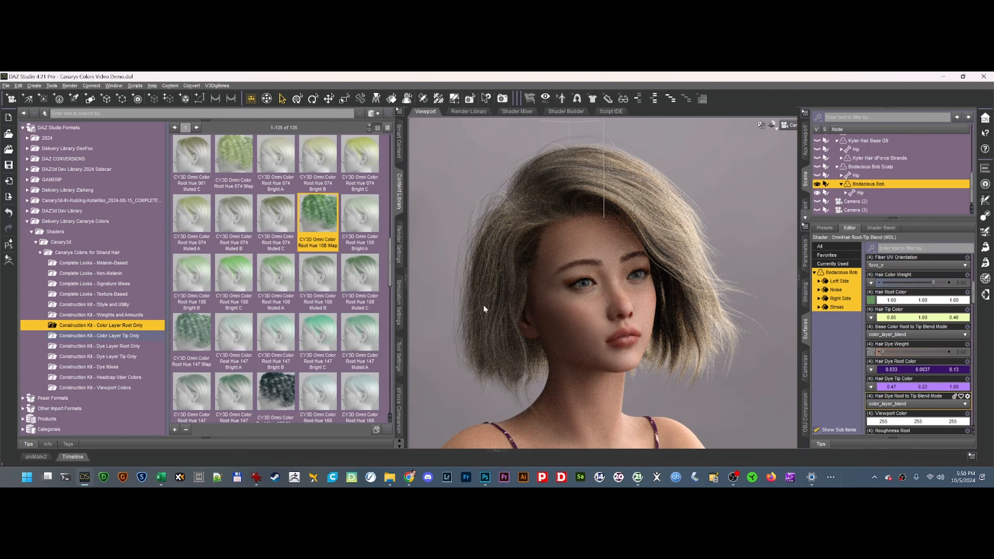
Reset the Bodacious Bob hair with the CY3D Omni Construction Kit Starter Settings and apply Color Root Hue 009 Bright C
click(159, 253)
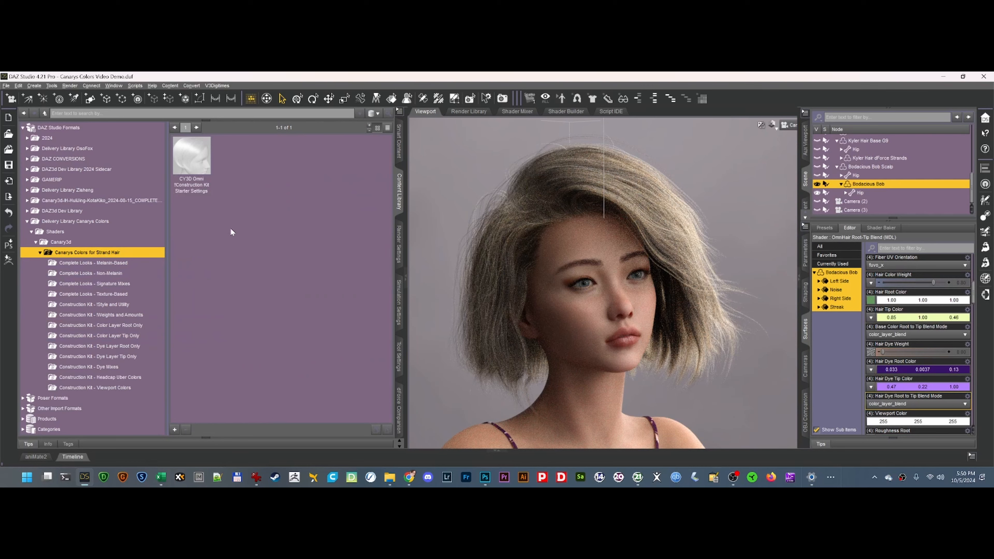
double_click(203, 166)
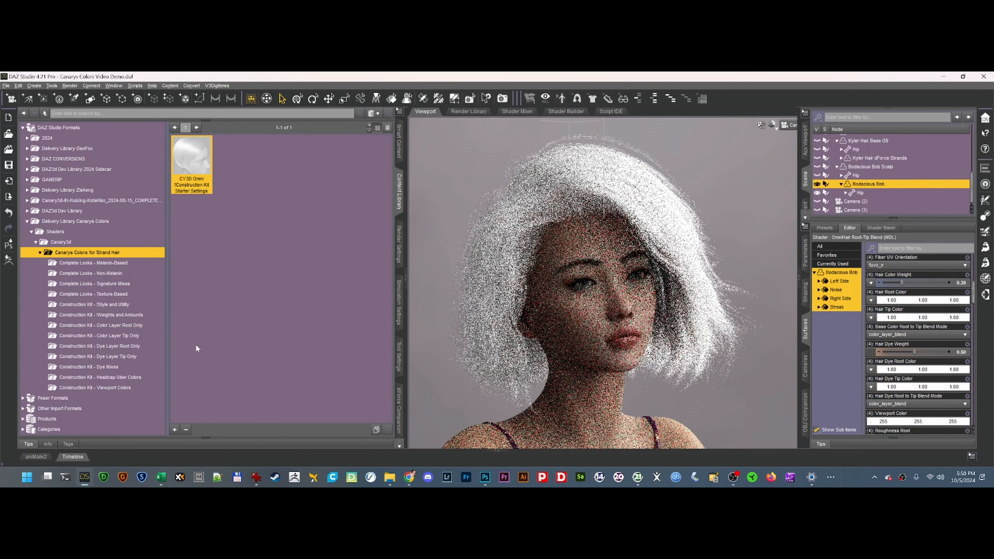
click(131, 325)
double_click(279, 274)
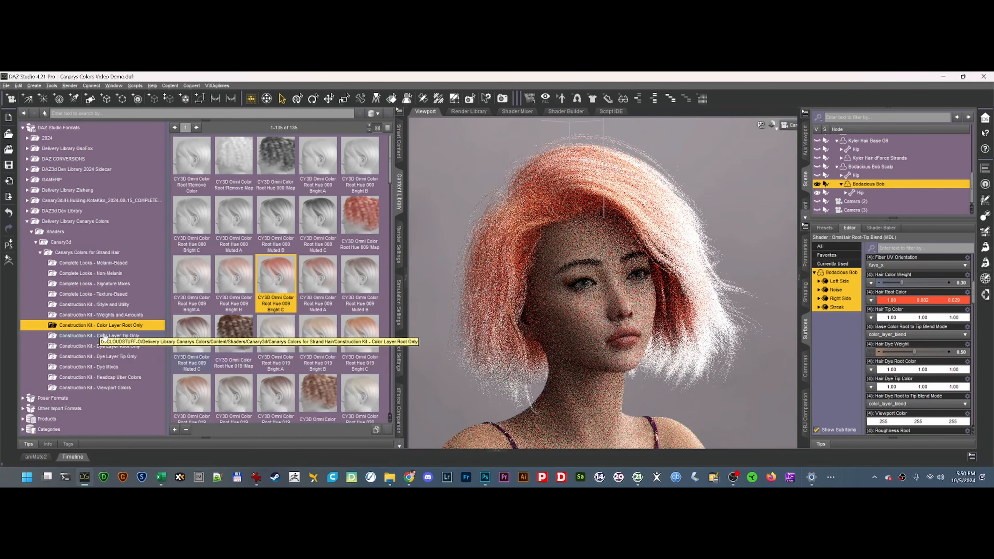
Apply CY3D Omni Color Tip Hue 037 Bright B and Dye Root Hue 046 Bright A to the Bodacious Bob hair
click(120, 336)
scroll(332, 334, down, 5)
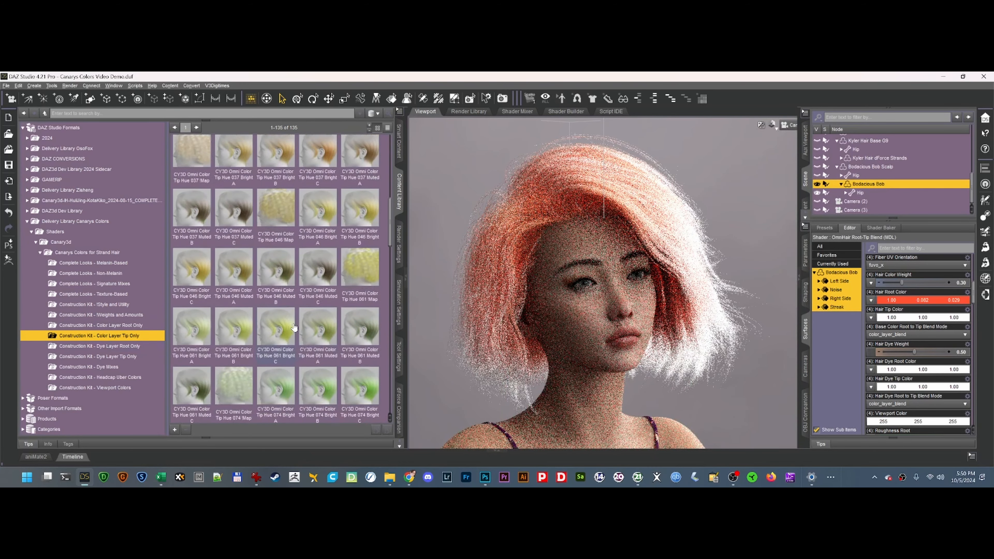
click(272, 220)
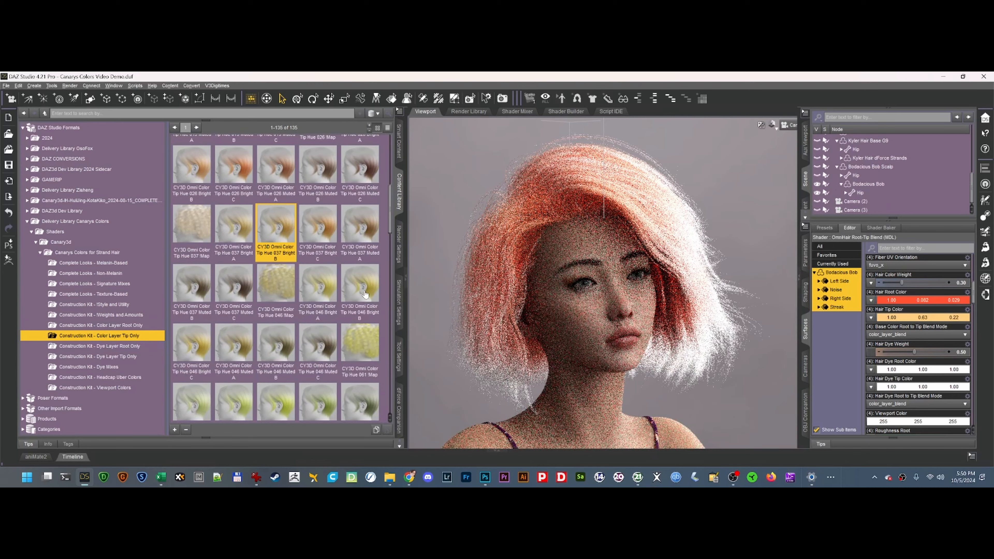
click(121, 347)
click(309, 285)
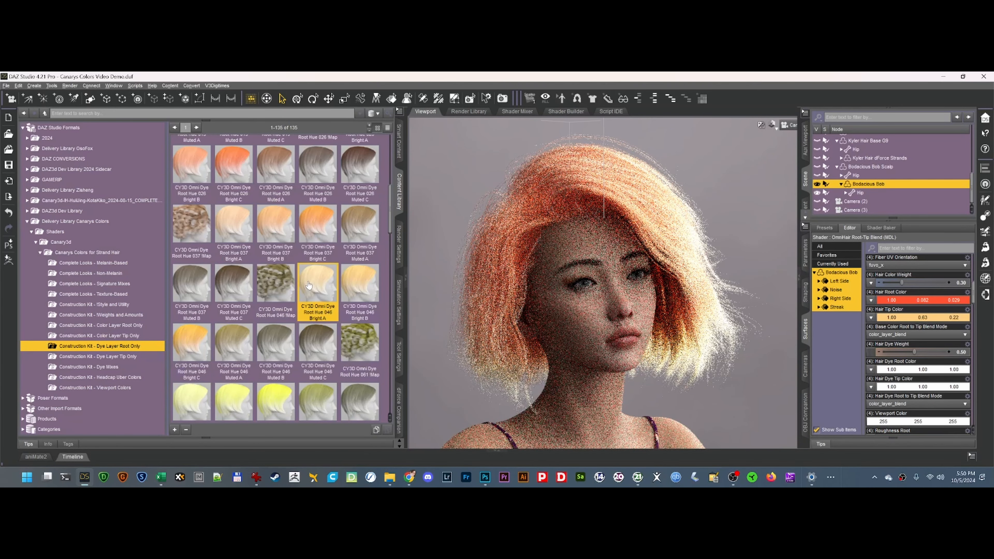
Try CY3D Omni Dye Tip Hue 202 Bright A and Dye Tip Hue 265 Bright C on the Bodacious Bob hair
click(97, 356)
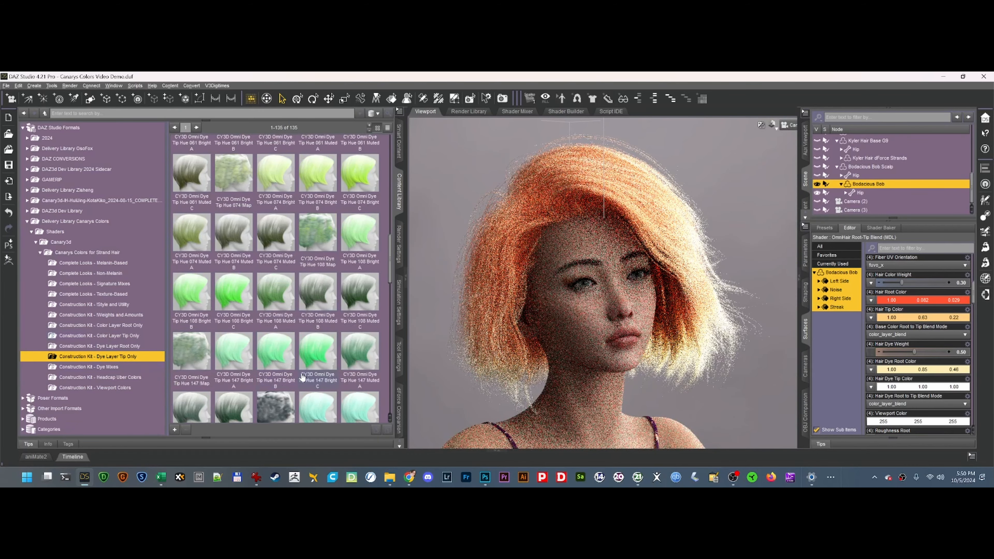
scroll(302, 372, down, 5)
double_click(273, 302)
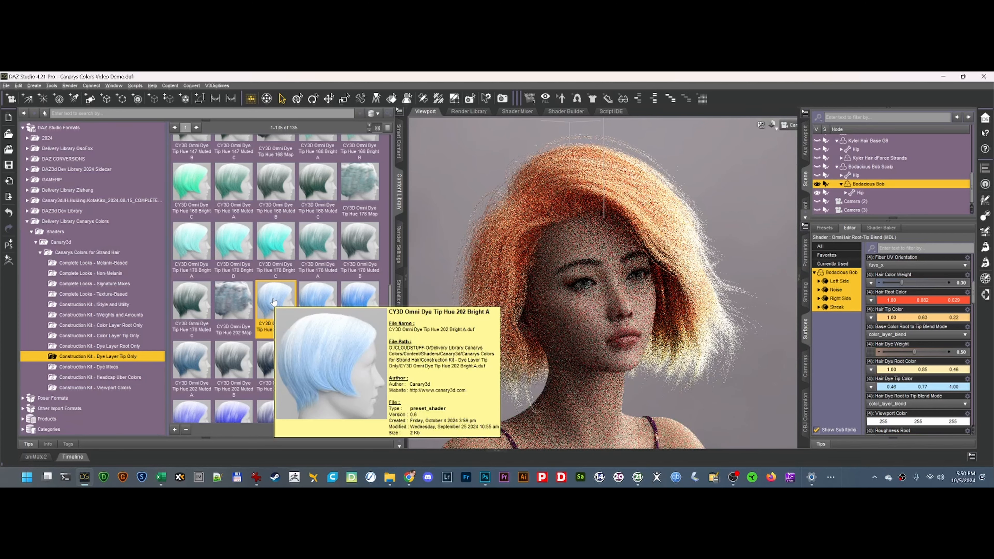
scroll(305, 321, down, 3)
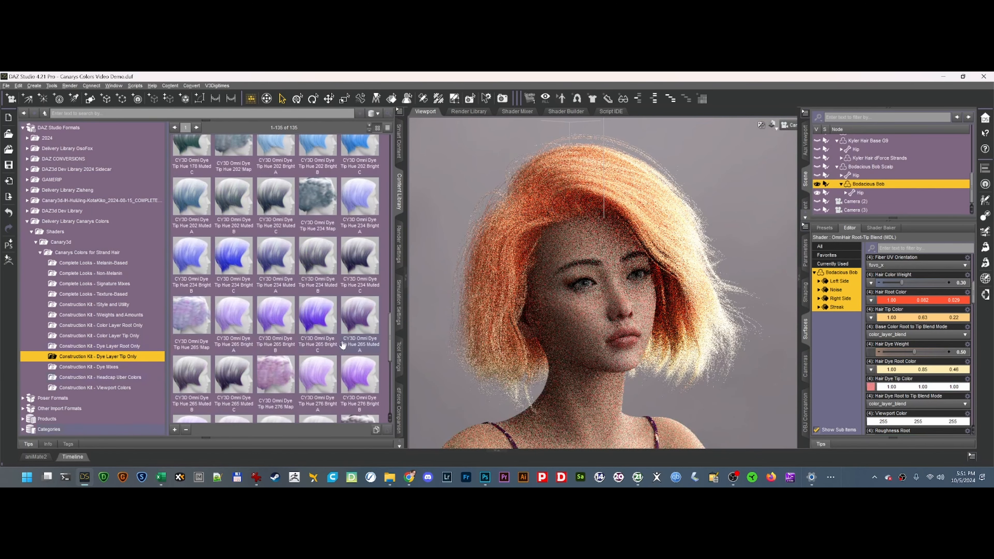
double_click(319, 322)
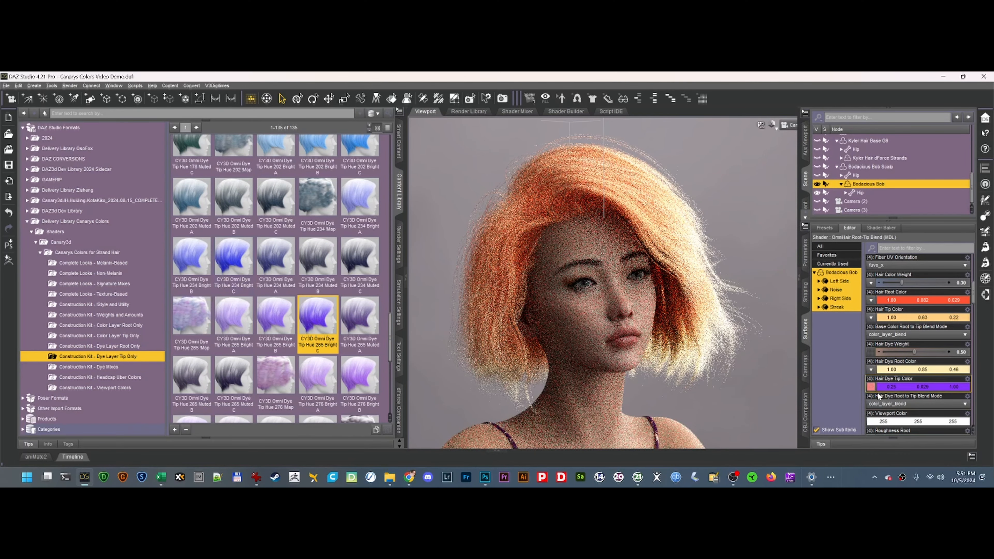
Clear the hair's dye tip layer with the CY3D Omni Dye Tip Remove Map and Remove Color presets
mouse_move(873, 390)
scroll(226, 200, up, 15)
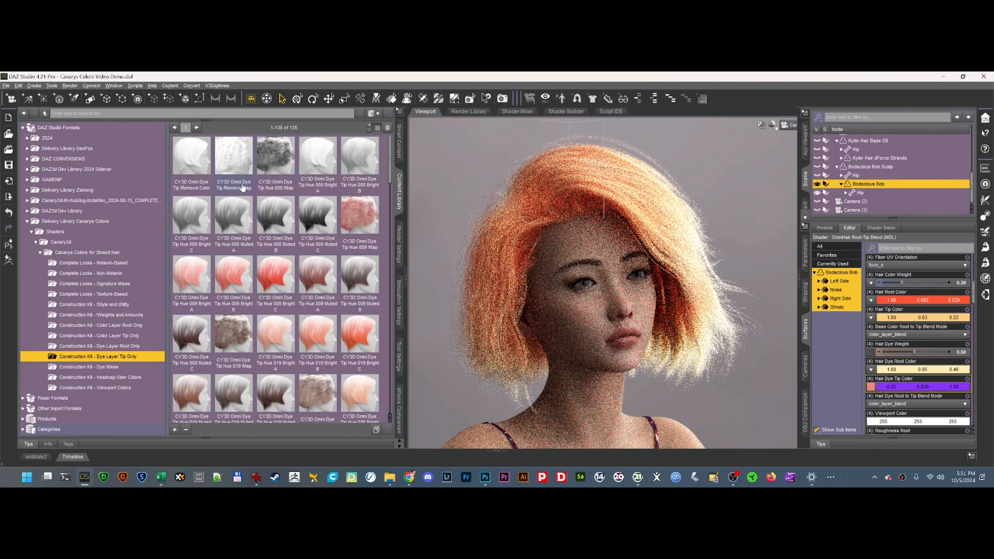
double_click(227, 173)
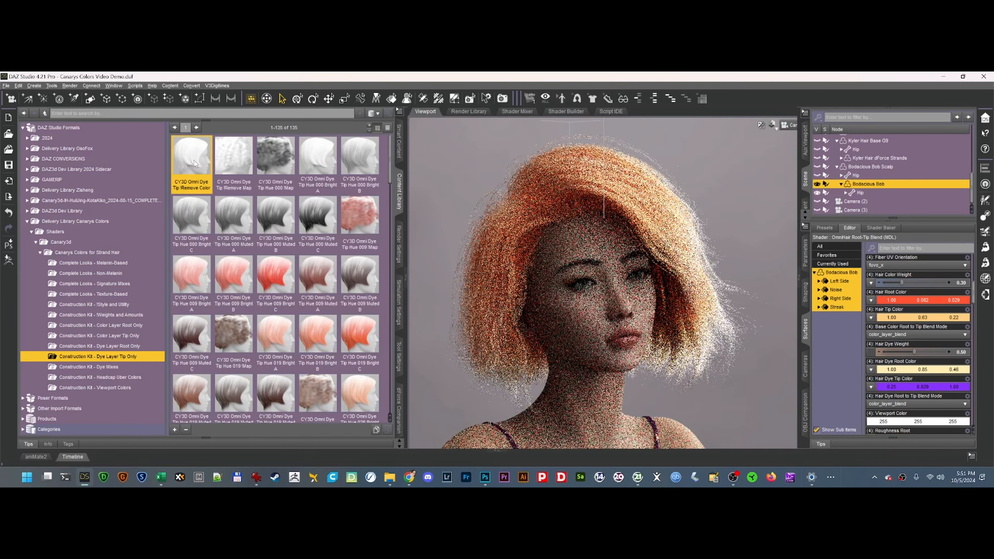
double_click(196, 161)
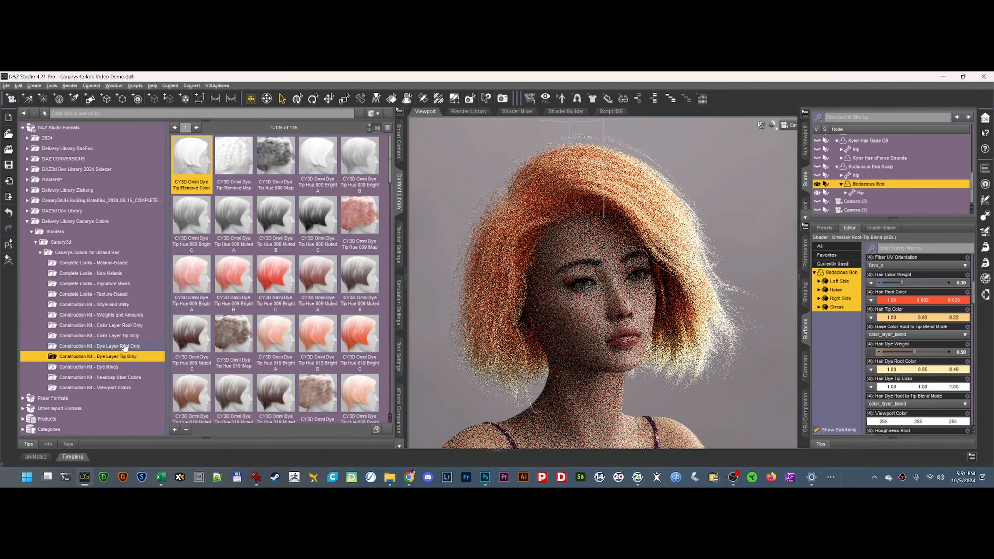
Apply CY3D Omni Color Root Hue 019 Map to the Bodacious Bob hair and replace it with Color Root Hue 019 Bright A
click(129, 334)
click(128, 329)
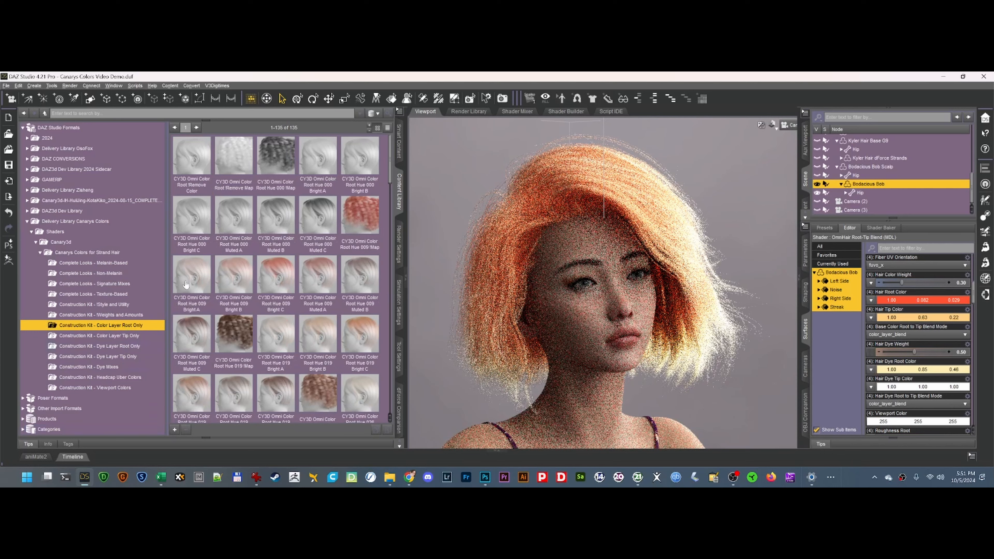
click(239, 344)
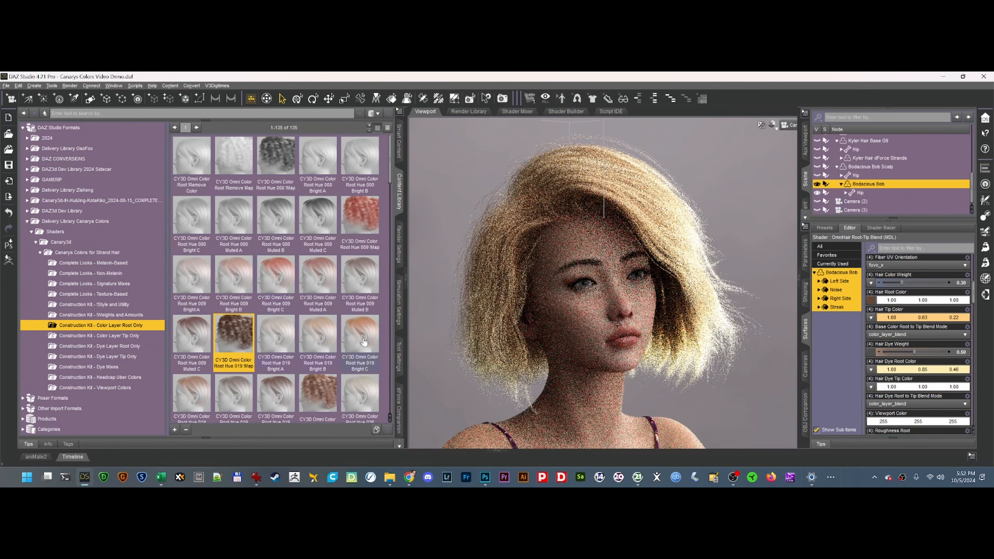
double_click(283, 338)
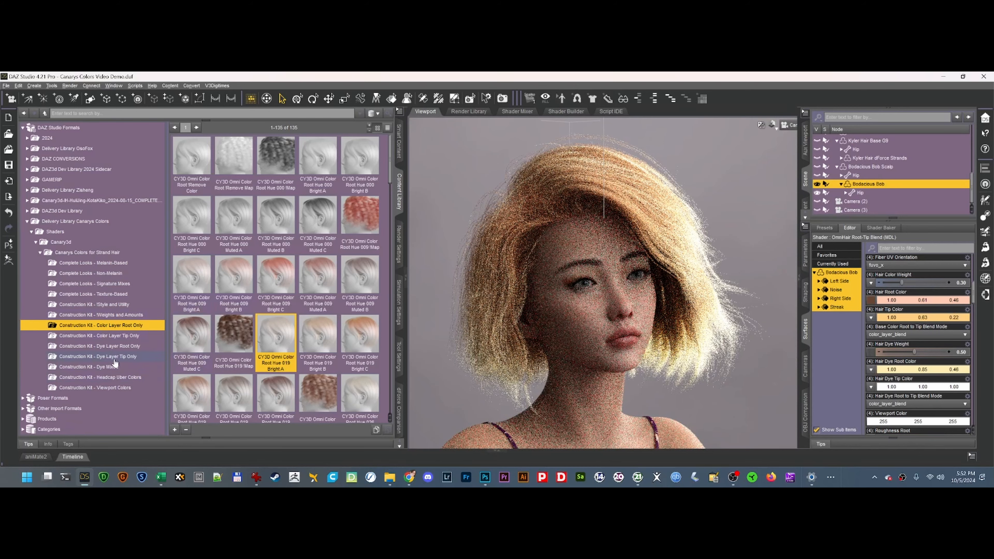
Apply CY3D Omni Dye Tip Hue 301 Bright C and clear the dye weight map with Dye Weight Map 00 Remove
click(98, 356)
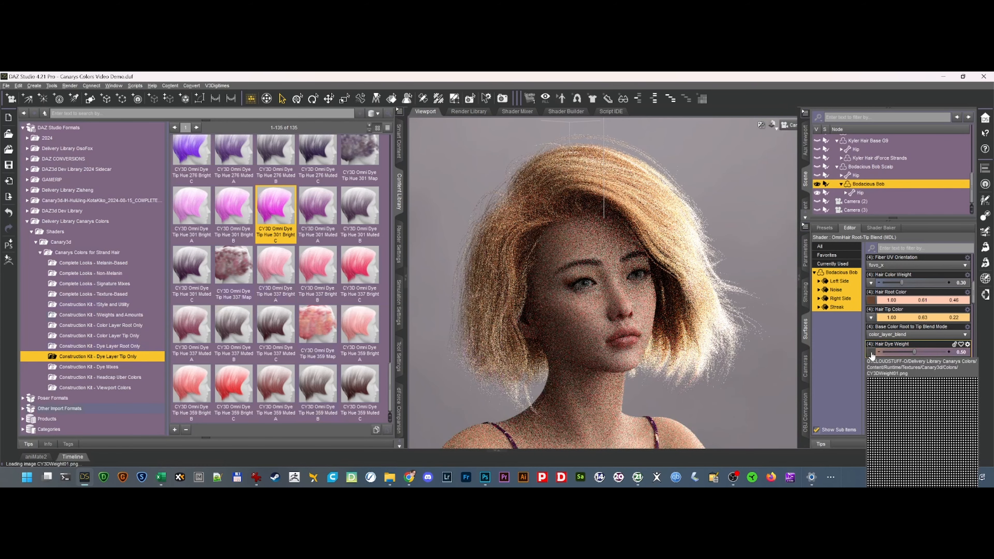
mouse_move(869, 355)
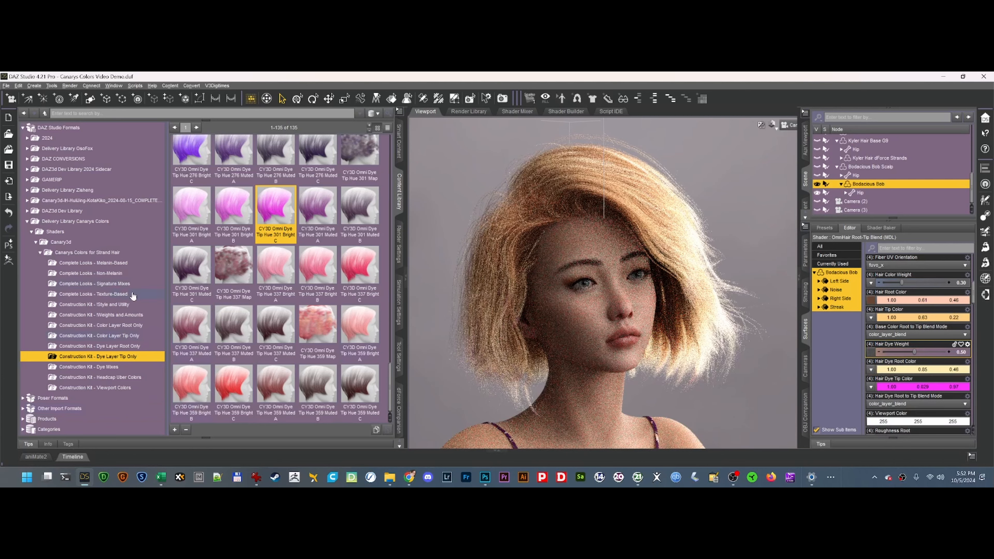
click(110, 316)
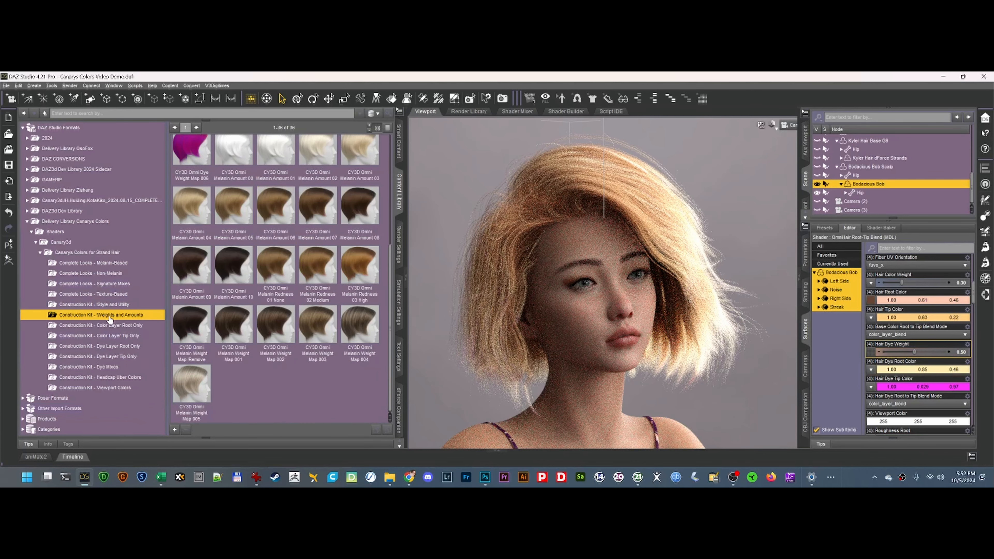
scroll(283, 312, up, 5)
double_click(365, 216)
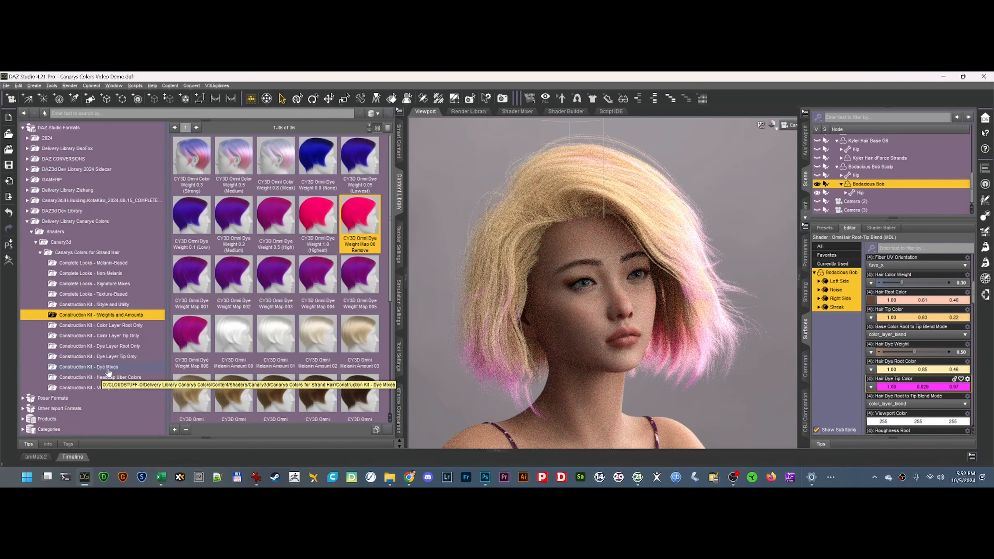
Look through the Construction Kit Dye Mixes presets and select CY3D Omni Dye Blend Near Mix - Hue 009 to 026
click(91, 367)
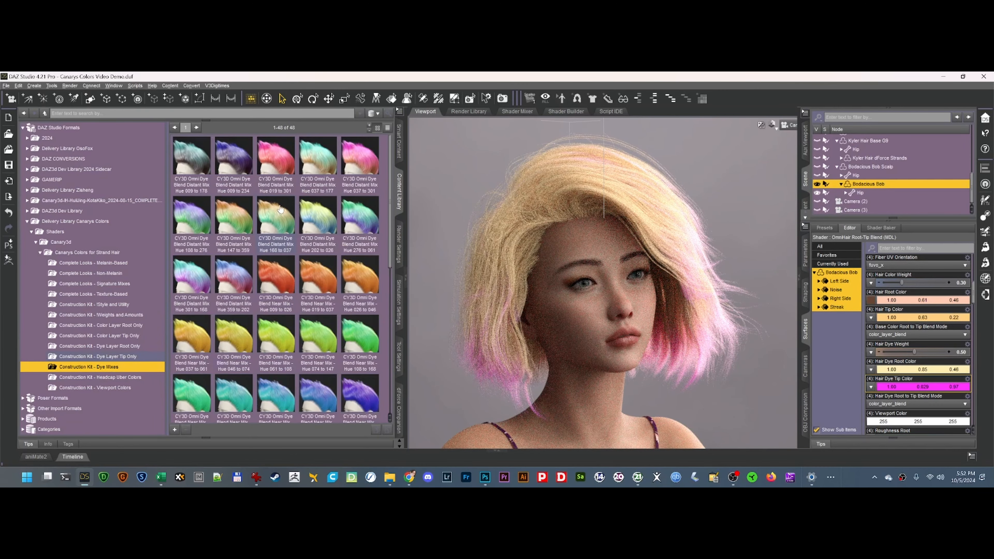
scroll(309, 227, down, 5)
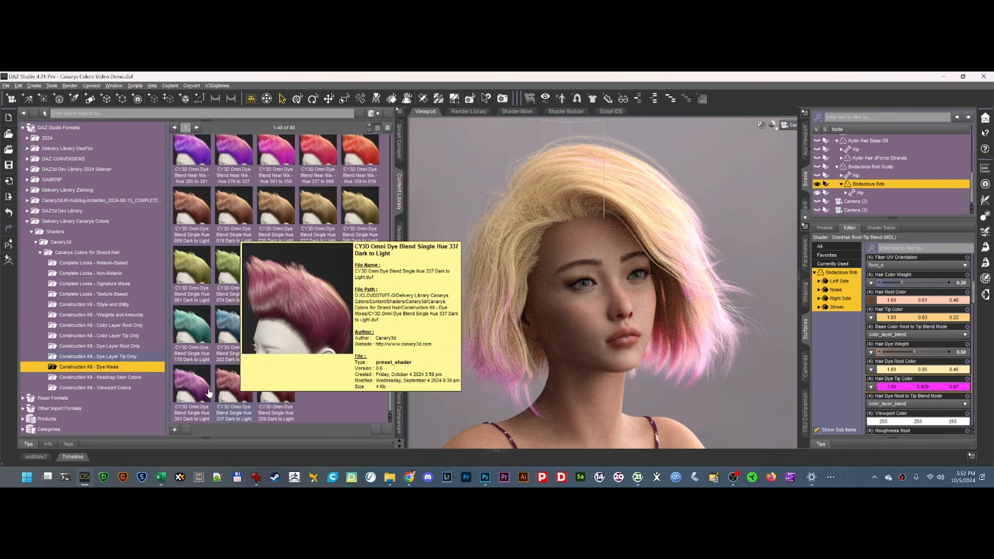
mouse_move(194, 393)
scroll(198, 166, up, 8)
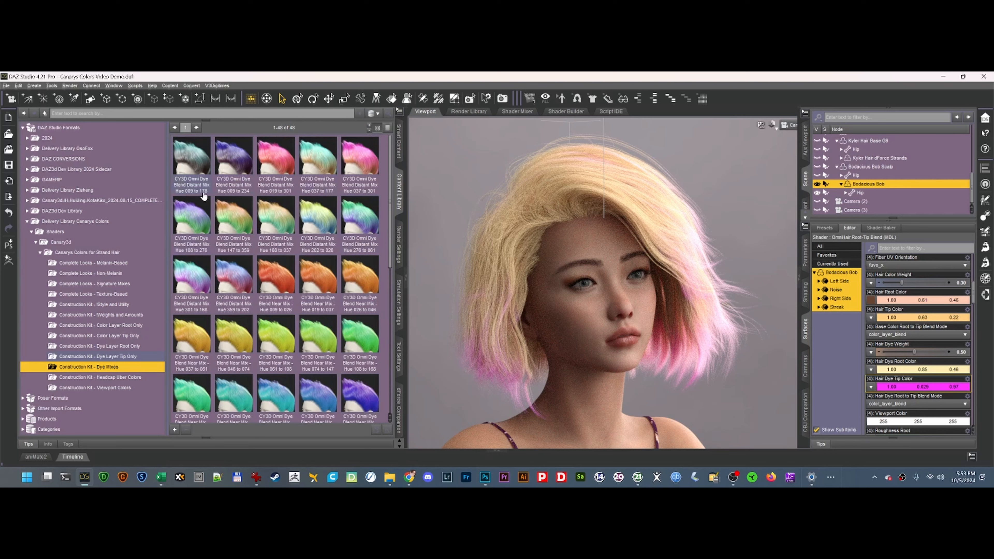
mouse_move(203, 195)
click(311, 297)
click(282, 289)
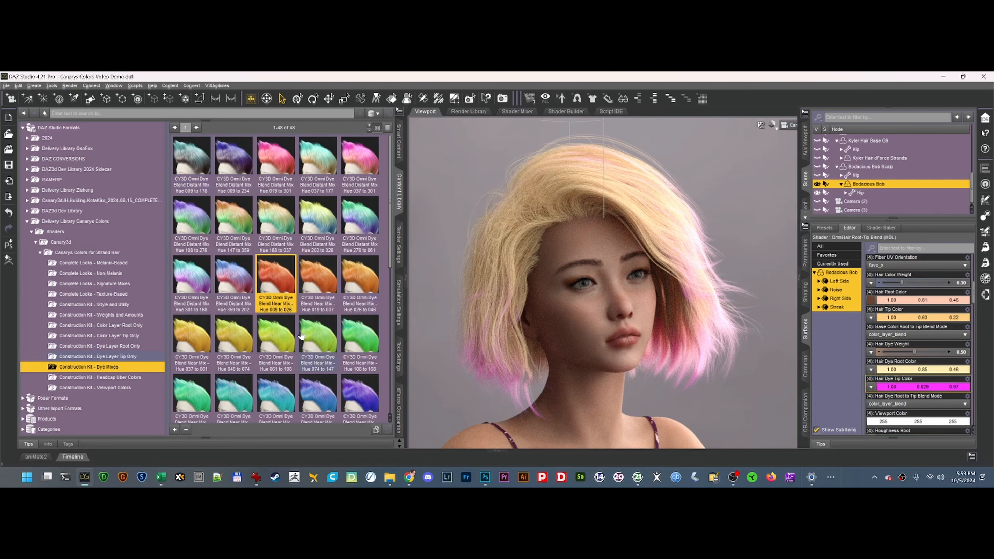
Apply CY3D Omni Dye Blend Near Mix - Hue 009 to 026 to the Bodacious Bob and replace it with Single Hue 108 Dark to Light
double_click(283, 285)
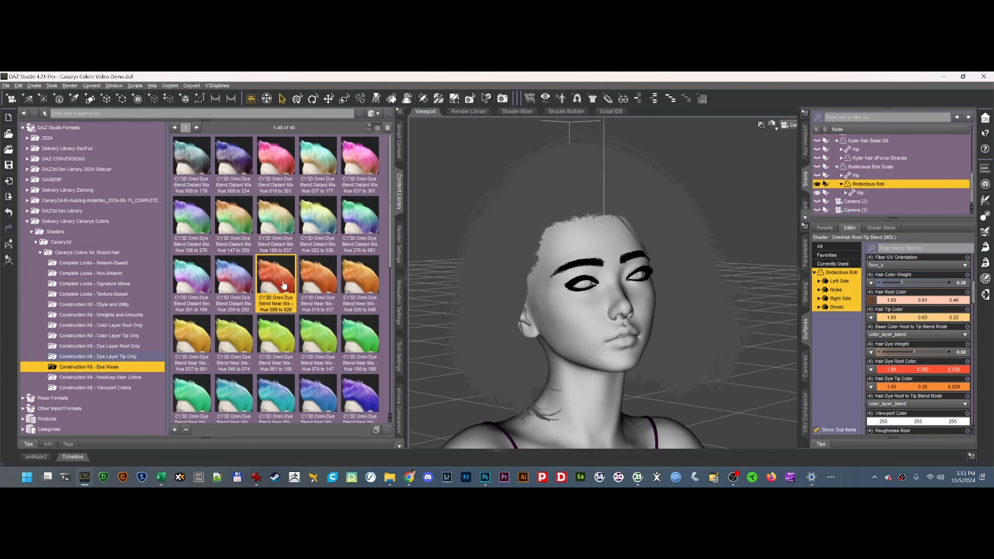
scroll(340, 329, down, 5)
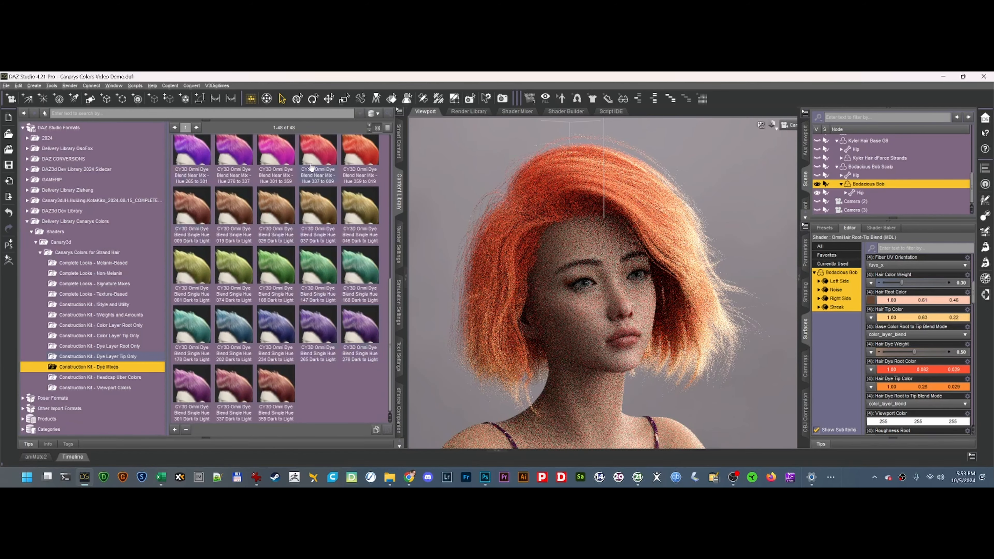
double_click(278, 268)
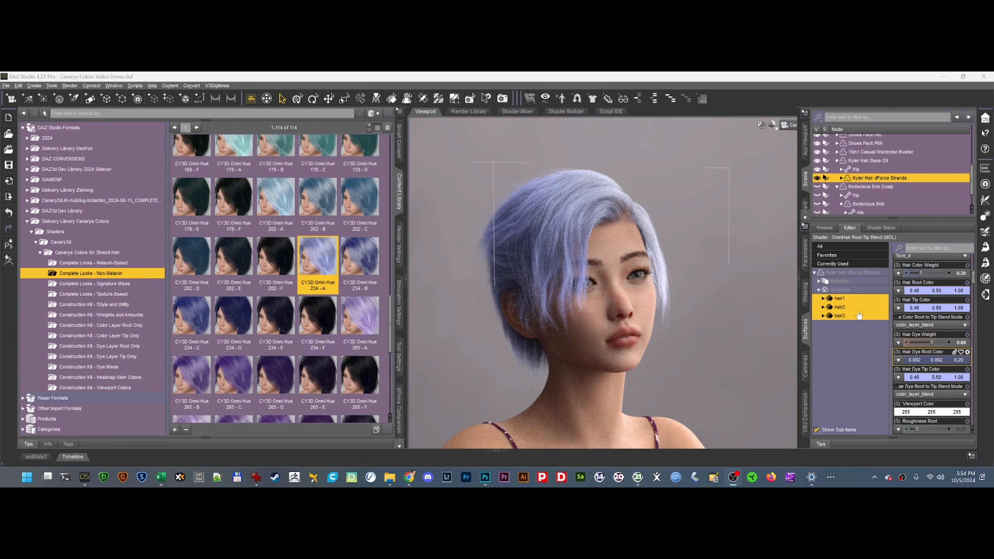
Hide the Kyler Hair dForce Strands and select the scalp surface of Kyler Hair Base G9 to review its shader settings
scroll(928, 352, up, 1)
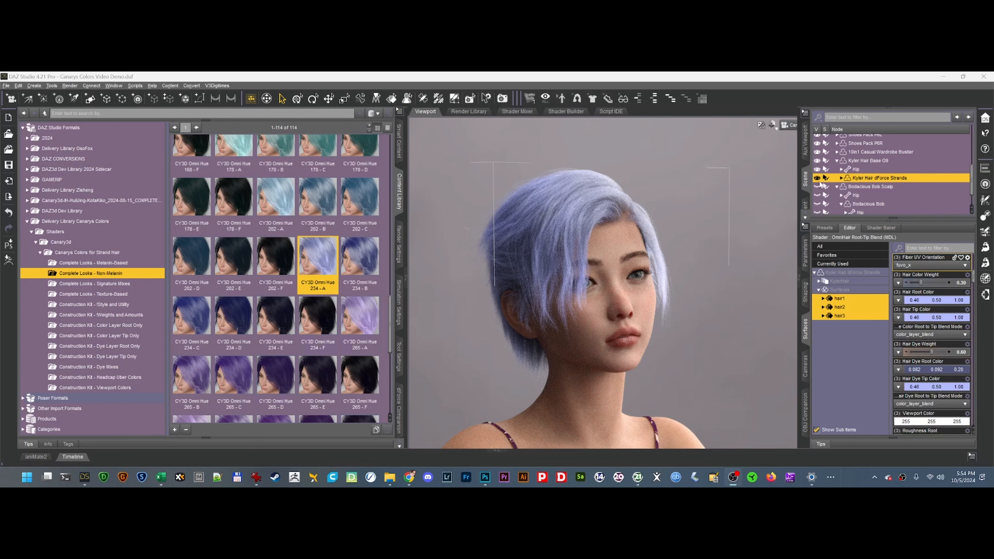
click(816, 177)
click(877, 161)
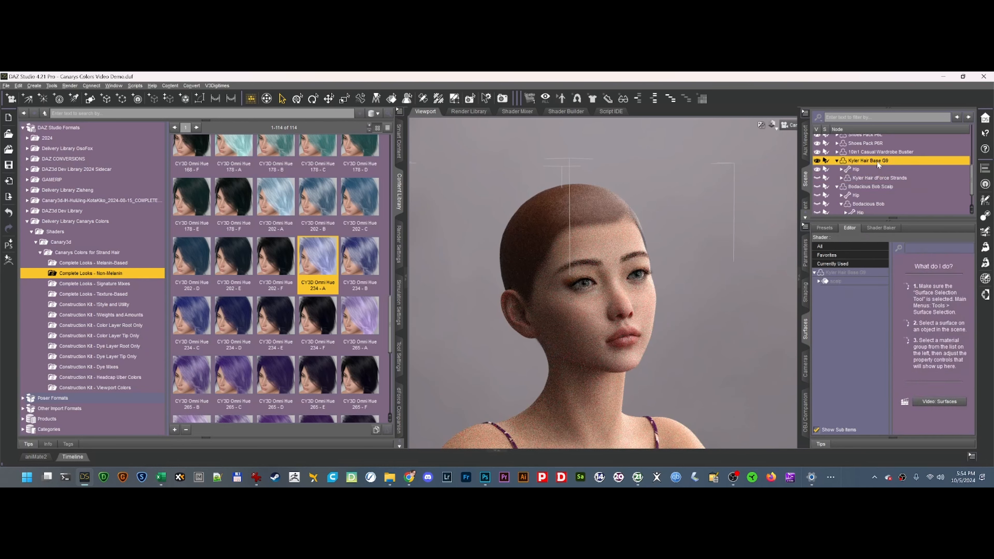
click(851, 282)
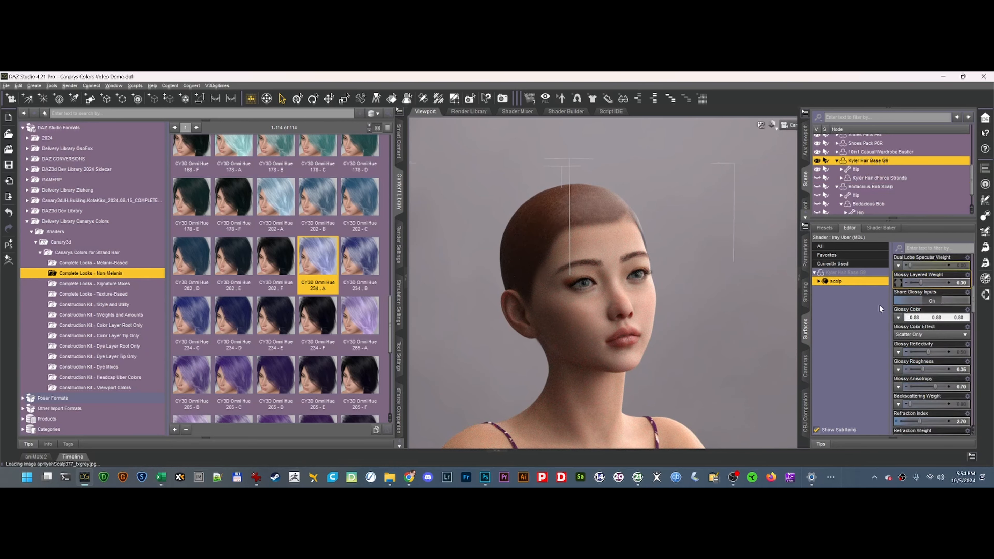
scroll(946, 347, up, 10)
mouse_move(897, 328)
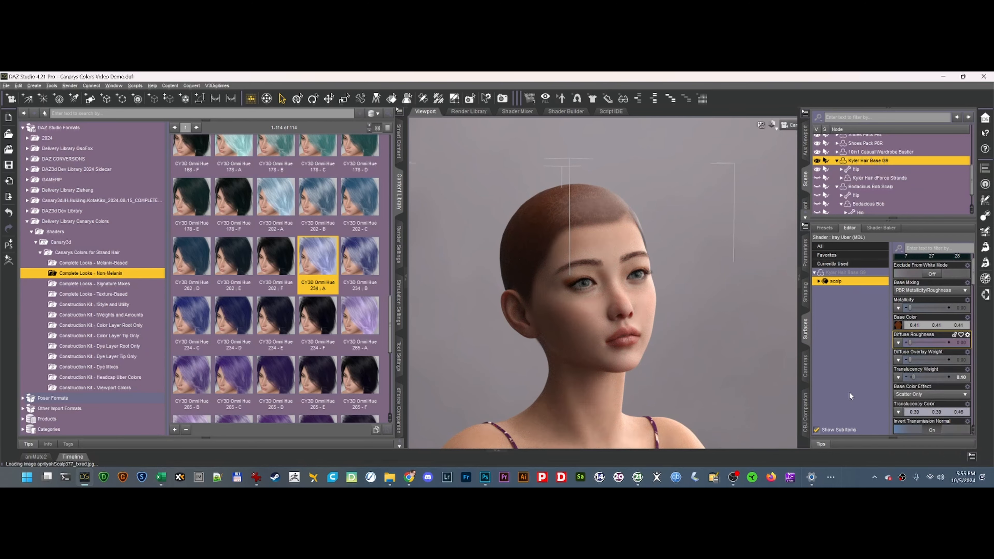
click(817, 178)
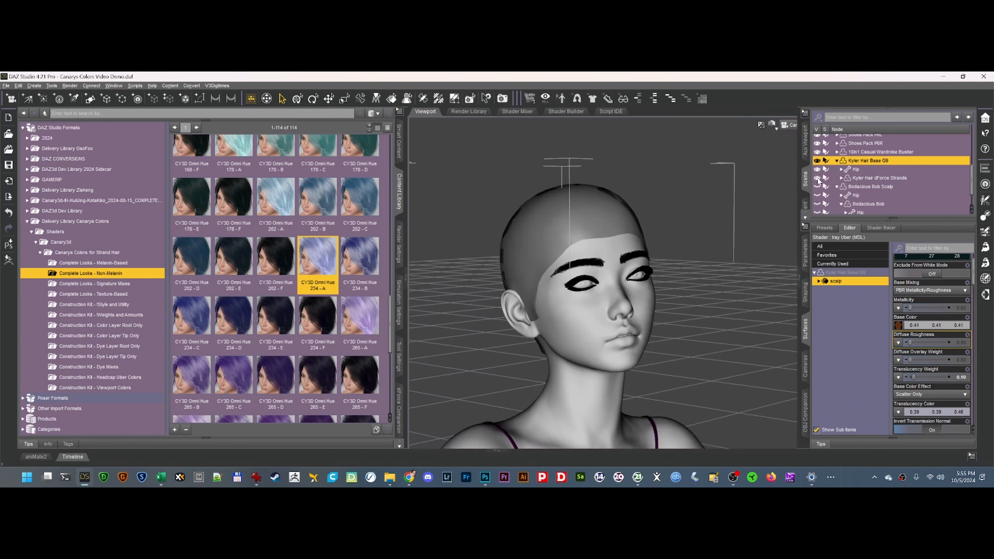
click(817, 178)
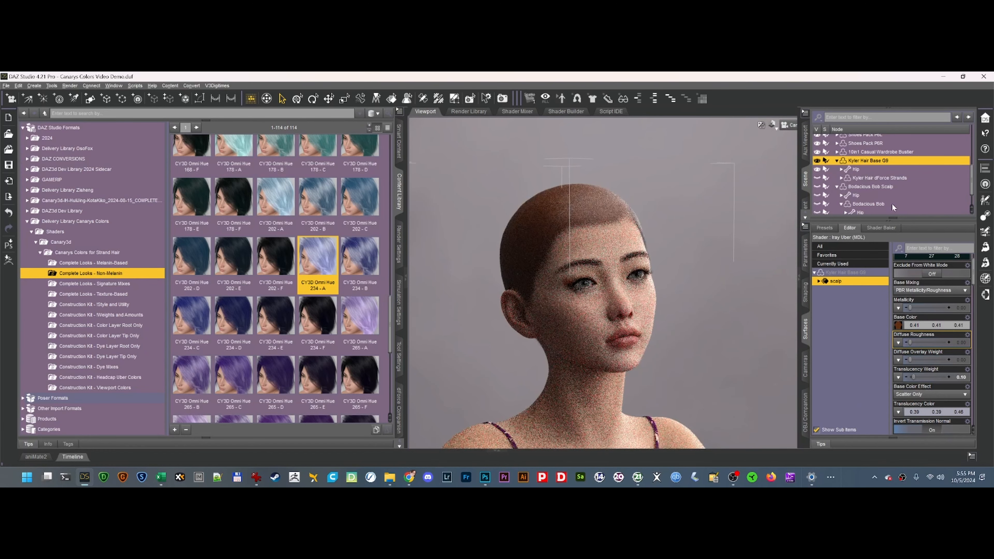
Apply CY3D Uber Base & Transmission Hue 234 B from the Headcap Uber Colors presets to the scalp and replace it with Hue 234 A
click(117, 378)
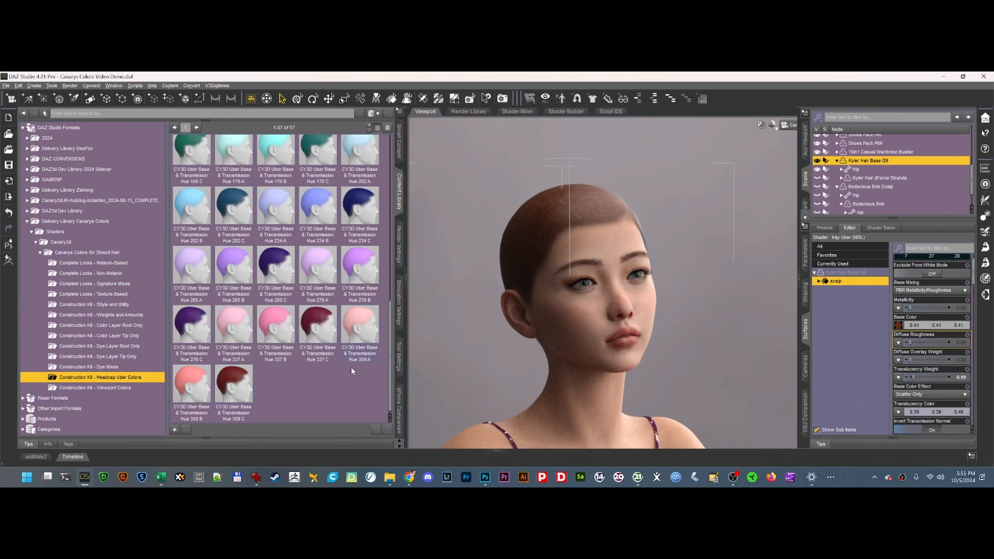
mouse_move(359, 342)
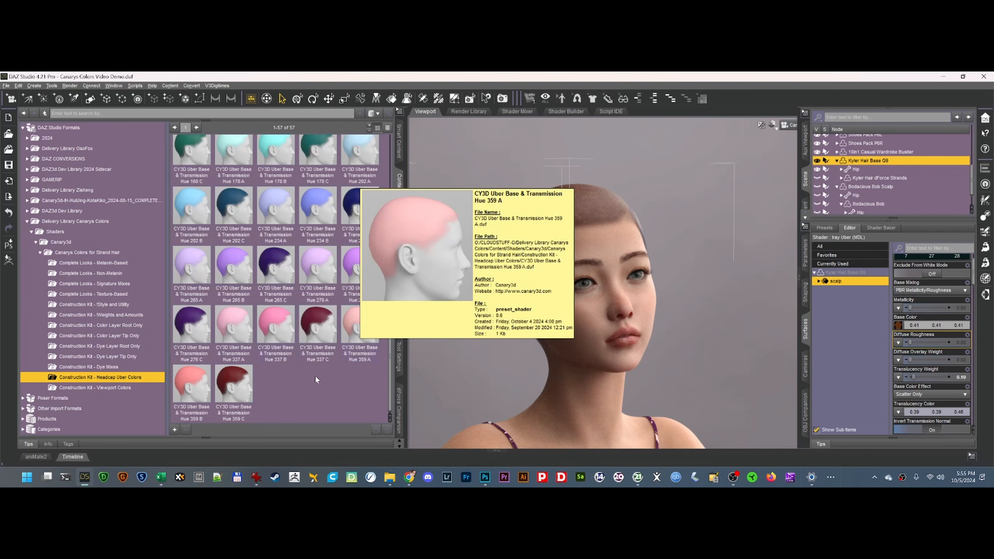
scroll(322, 337, up, 10)
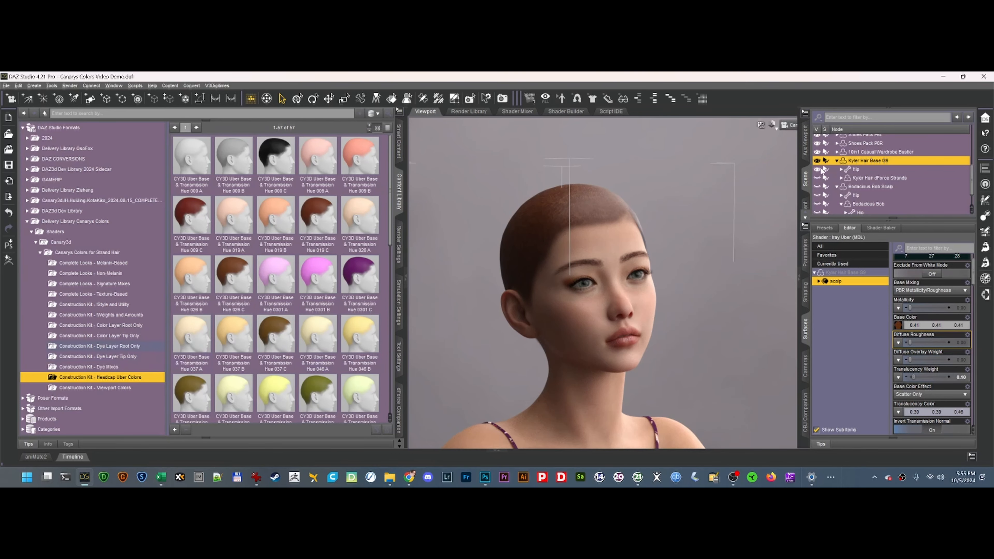
scroll(305, 321, down, 7)
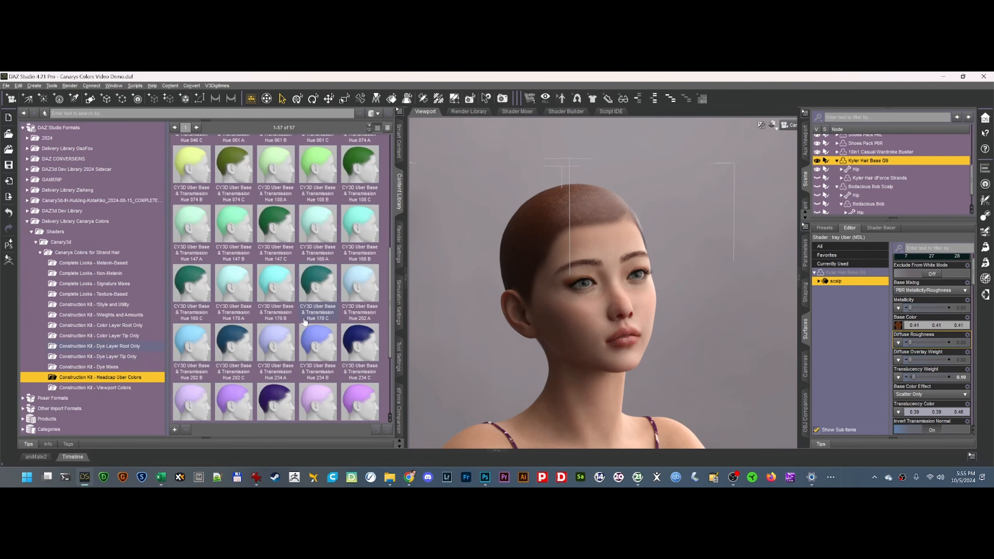
scroll(305, 320, down, 3)
double_click(325, 218)
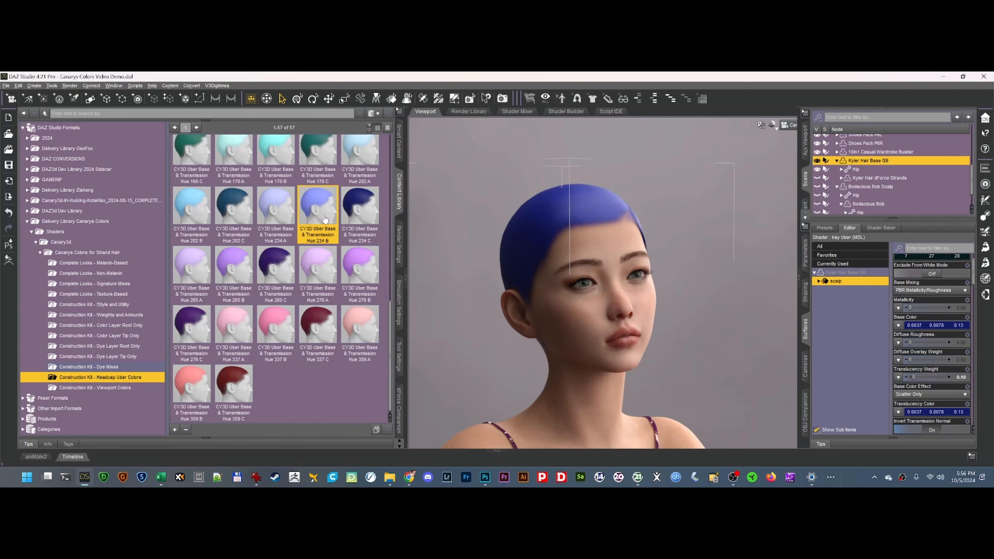
double_click(283, 219)
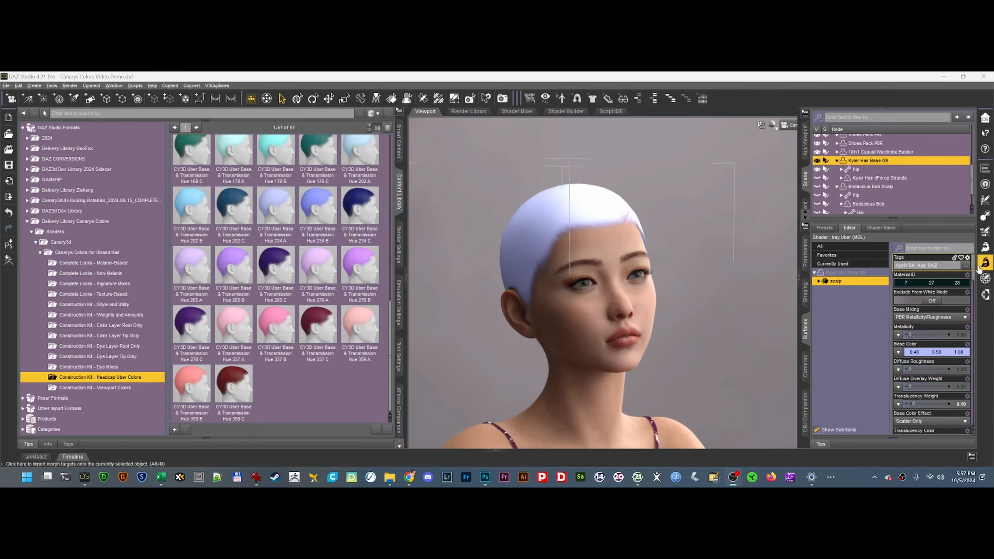
Filter the scalp's surface settings for "cut" and adjust the Cutout Opacity
scroll(971, 280, down, 5)
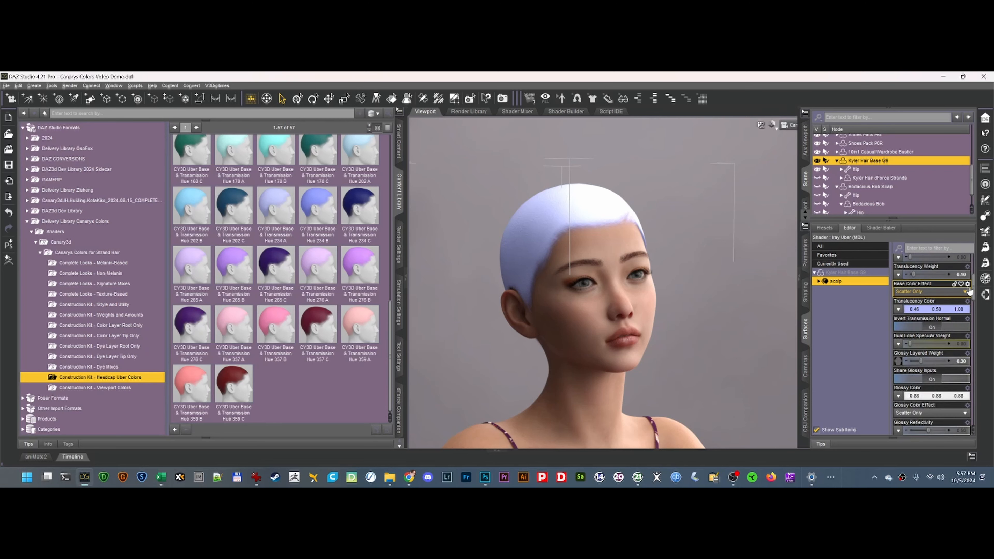
scroll(967, 290, down, 7)
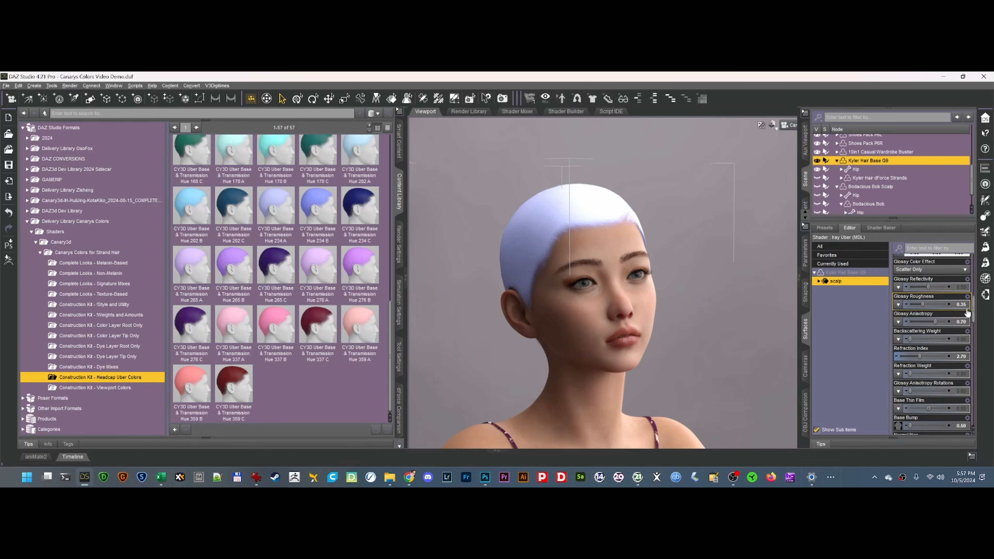
scroll(967, 319, up, 10)
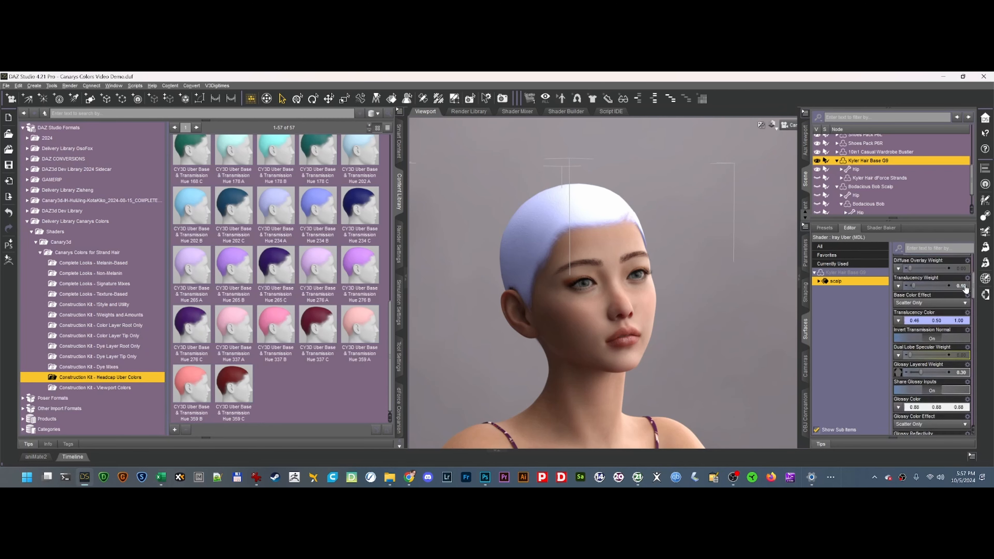
scroll(968, 275, up, 2)
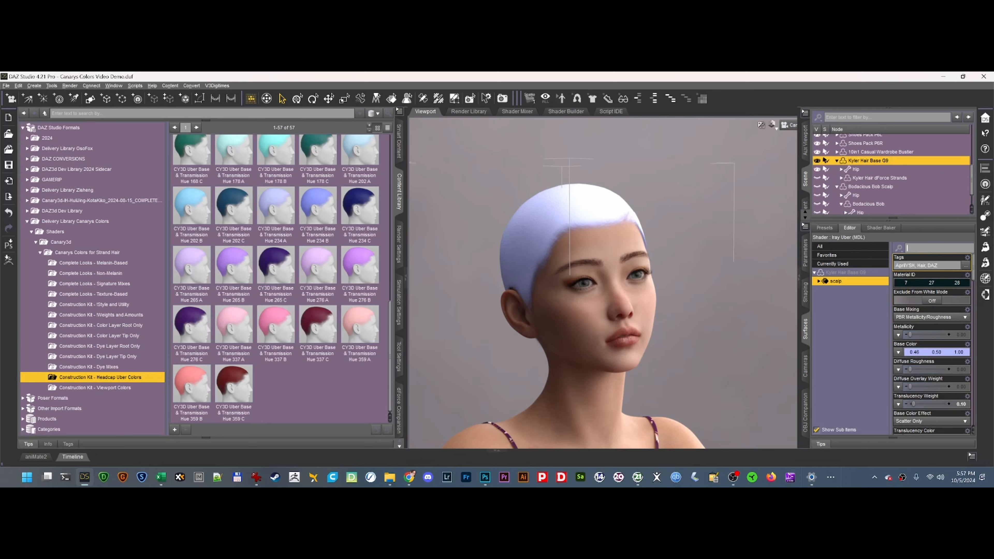
text(cut)
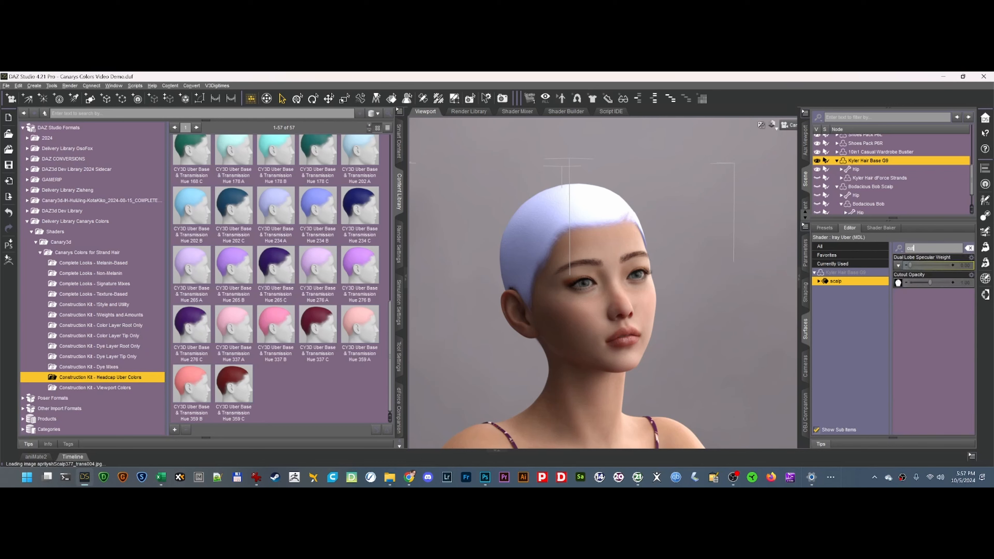
drag(923, 269, 921, 265)
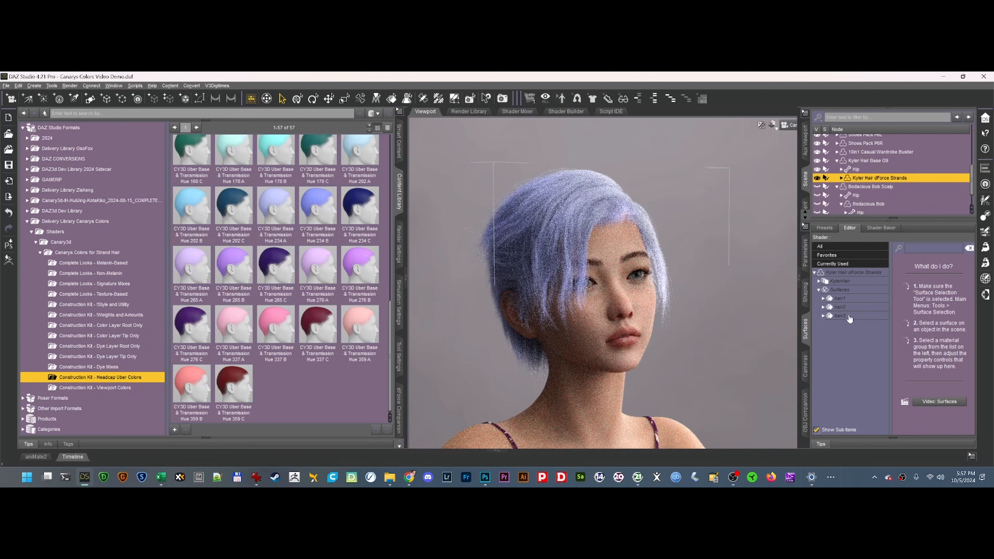
Select all Kyler Hair dForce Strands surfaces, apply Viewport Color - Hue 276 B, and replace it with Viewport Color - Hue 234 A
click(850, 292)
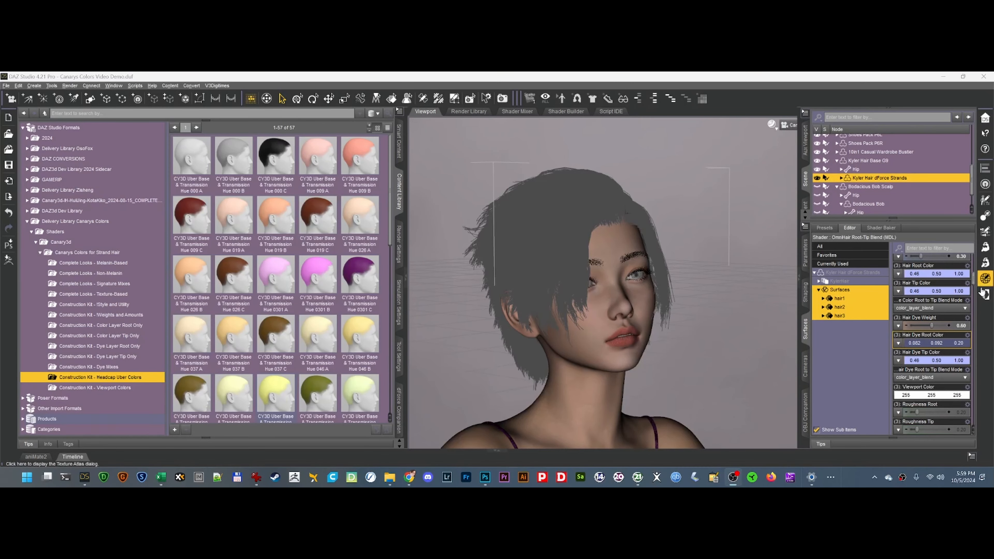
click(81, 387)
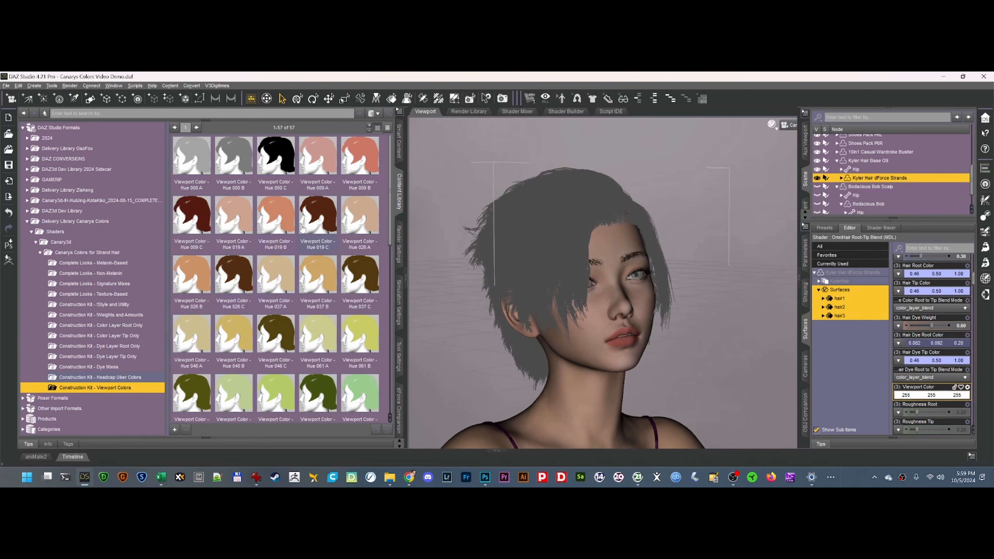
scroll(313, 317, down, 10)
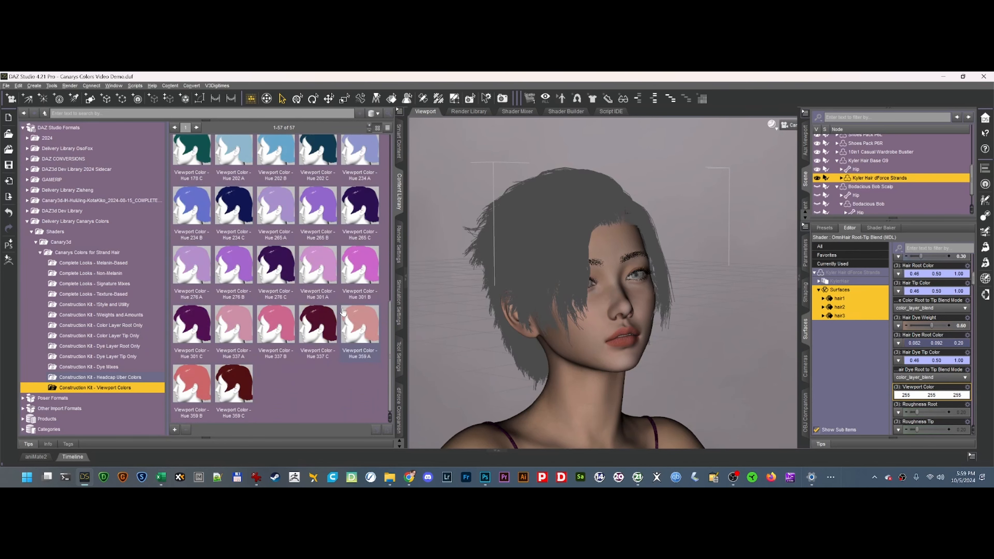
double_click(246, 273)
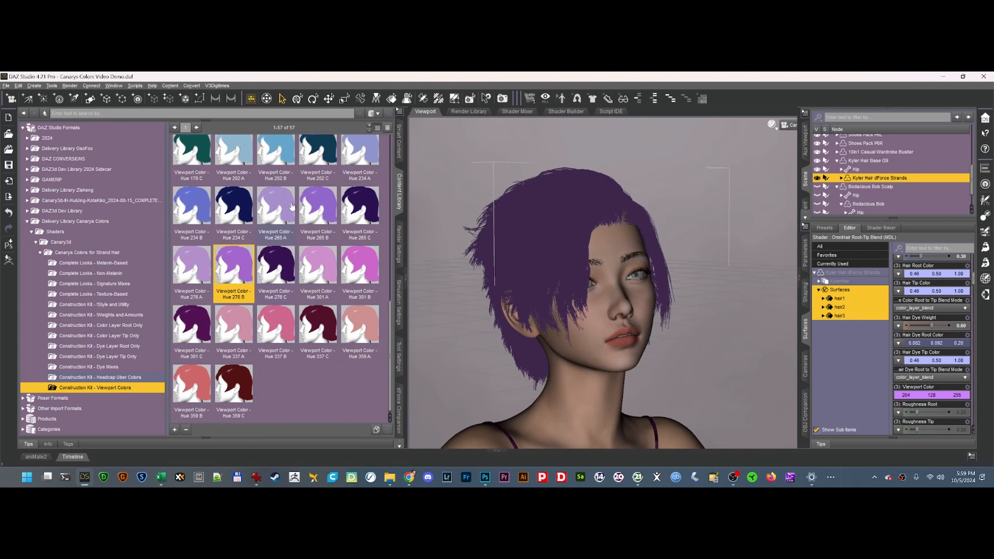
double_click(371, 159)
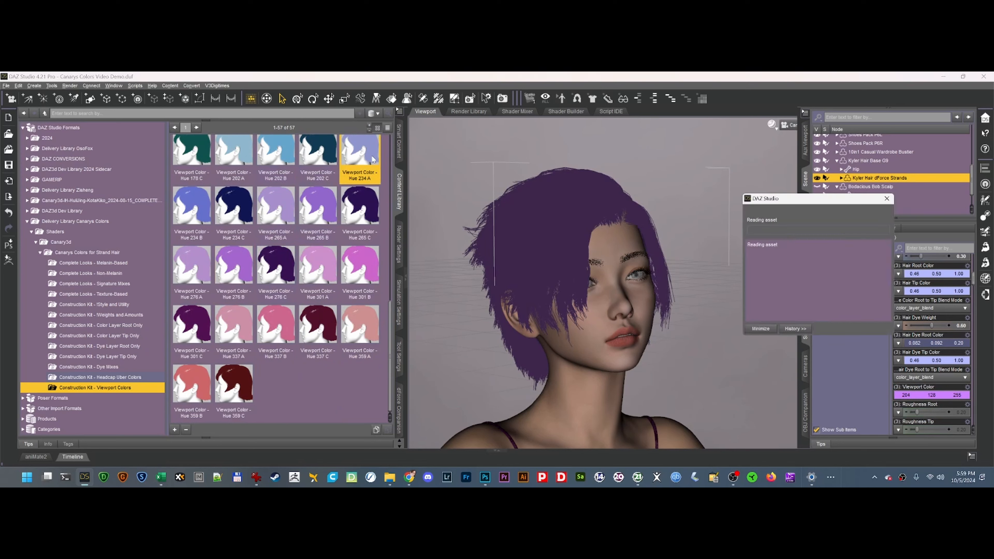